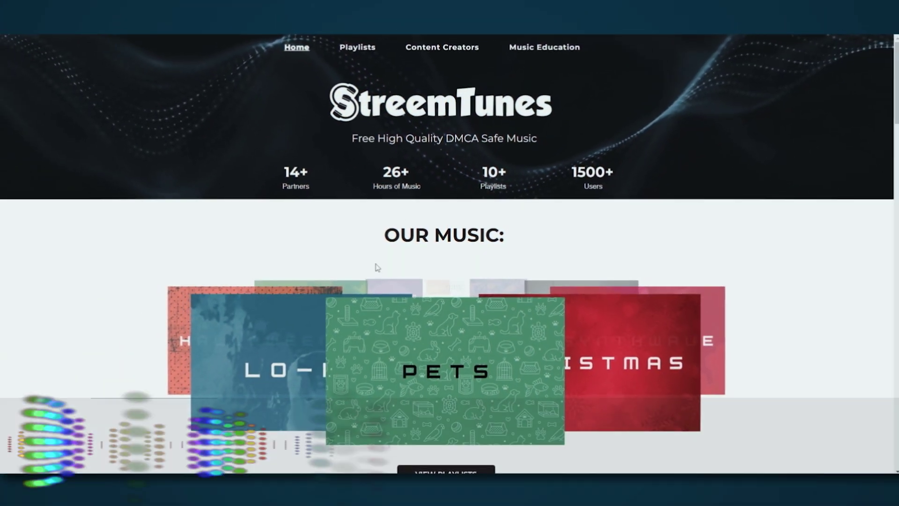
# - Scroll through the StreemTunes pages down the Music Education content, then back up to its introduction
pyautogui.scroll(-3, 238, 173)
pyautogui.scroll(-10, 239, 175)
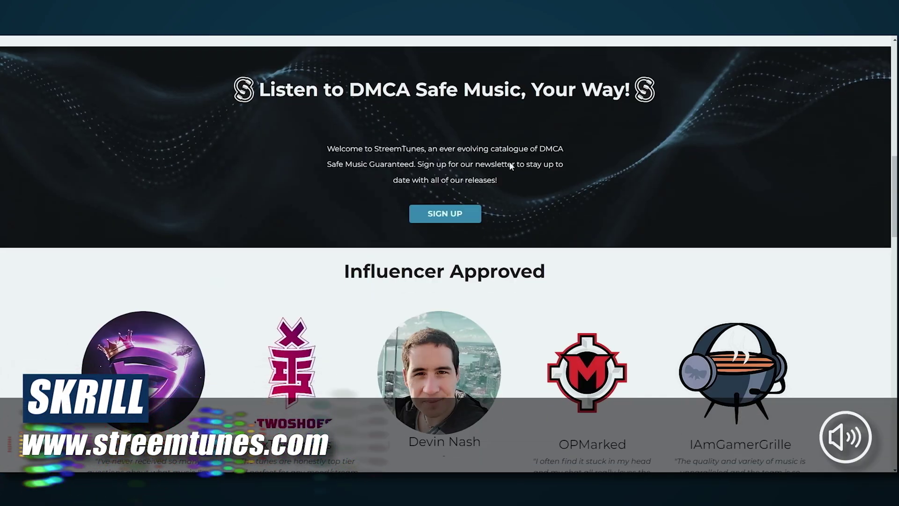
pyautogui.scroll(-10, 511, 166)
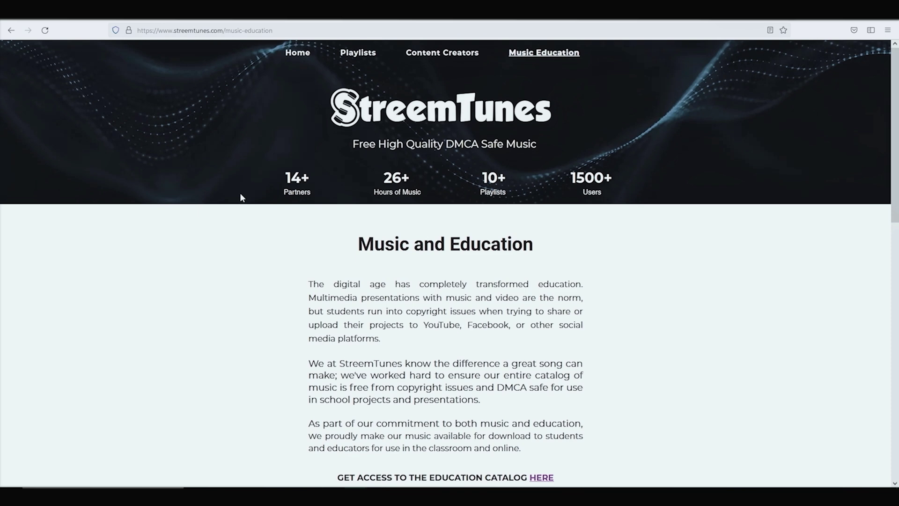
pyautogui.scroll(-2, 240, 197)
pyautogui.scroll(-3, 240, 198)
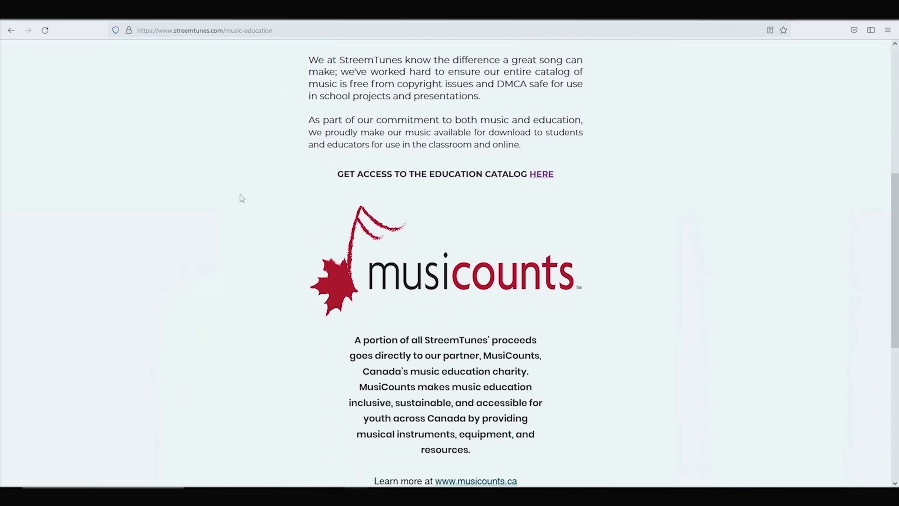
pyautogui.scroll(-2, 243, 196)
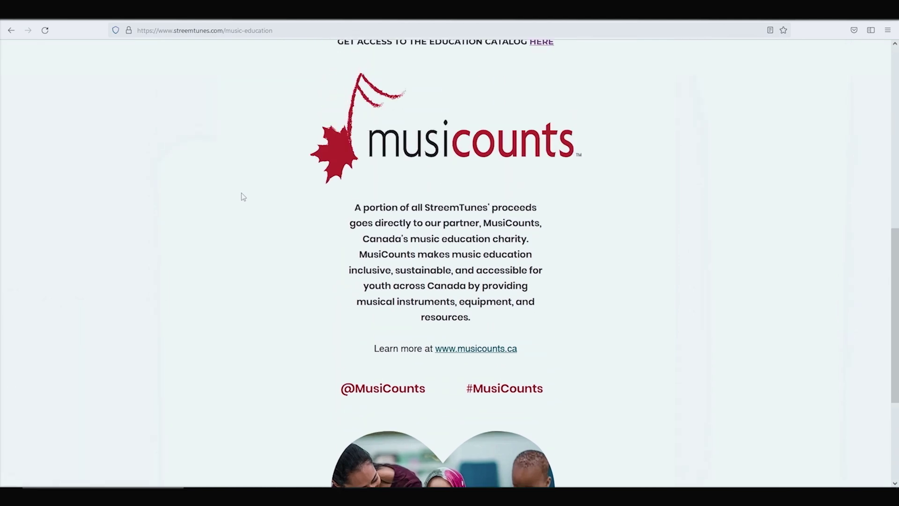
pyautogui.scroll(1, 243, 196)
pyautogui.scroll(4, 243, 197)
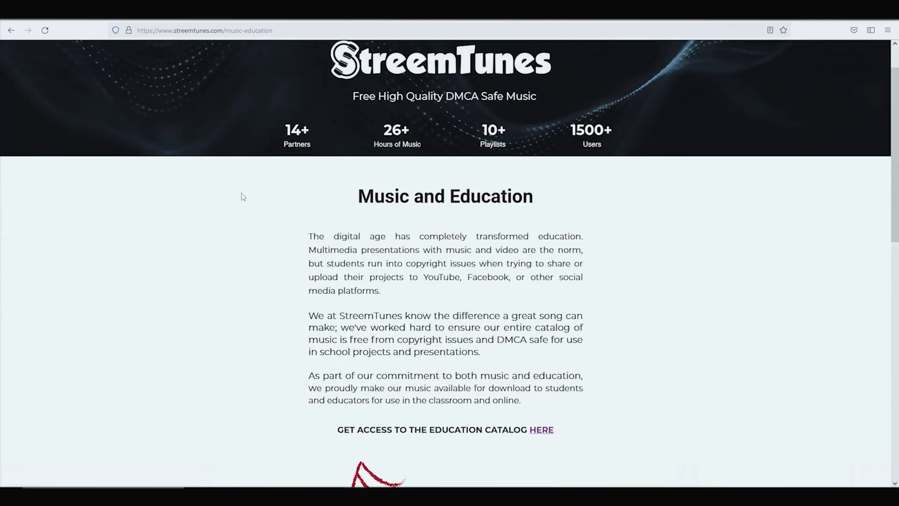
pyautogui.scroll(1, 243, 196)
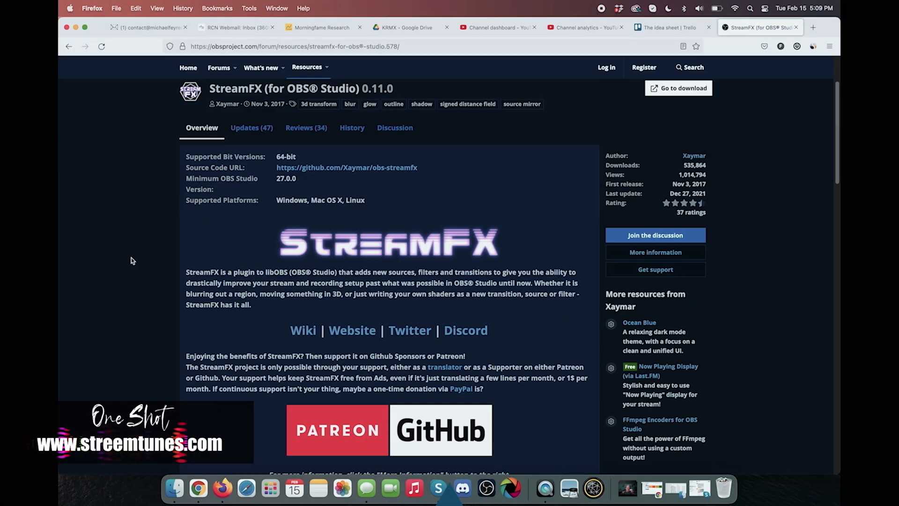
# - From the forum's Go to download link, save the StreamFX 0.11.0 macOS .pkg from the release Assets
pyautogui.scroll(-10, 131, 257)
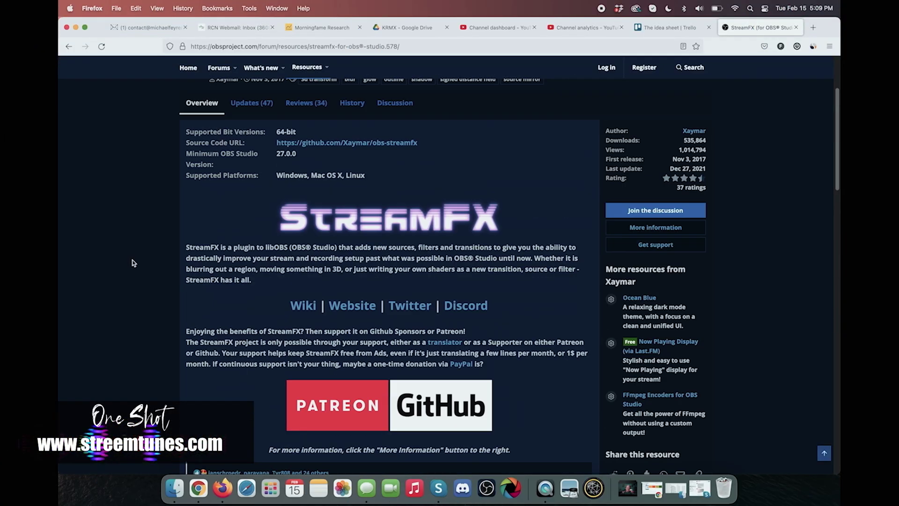
pyautogui.scroll(3, 132, 263)
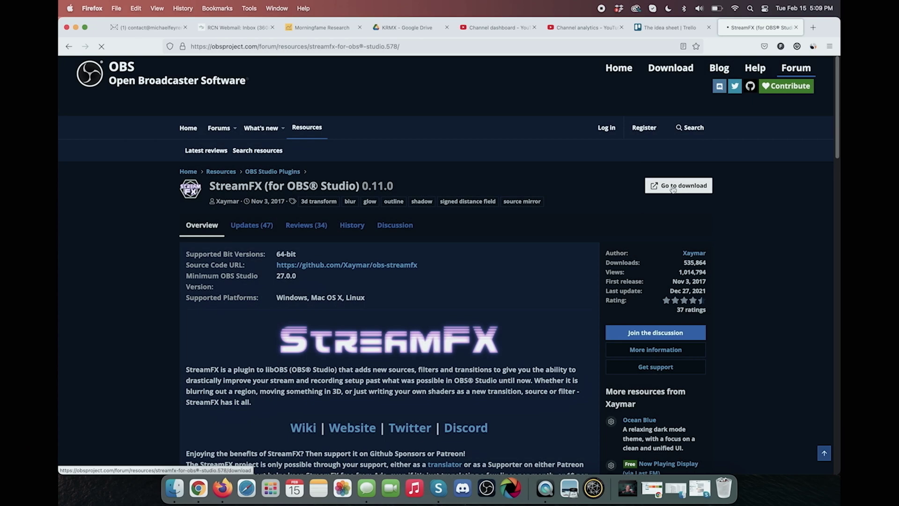
pyautogui.click(671, 187)
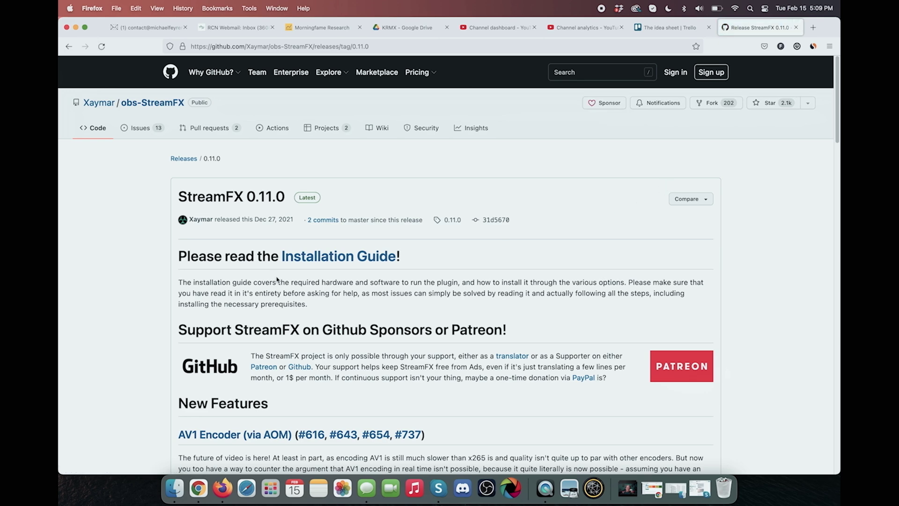
pyautogui.scroll(-20, 299, 288)
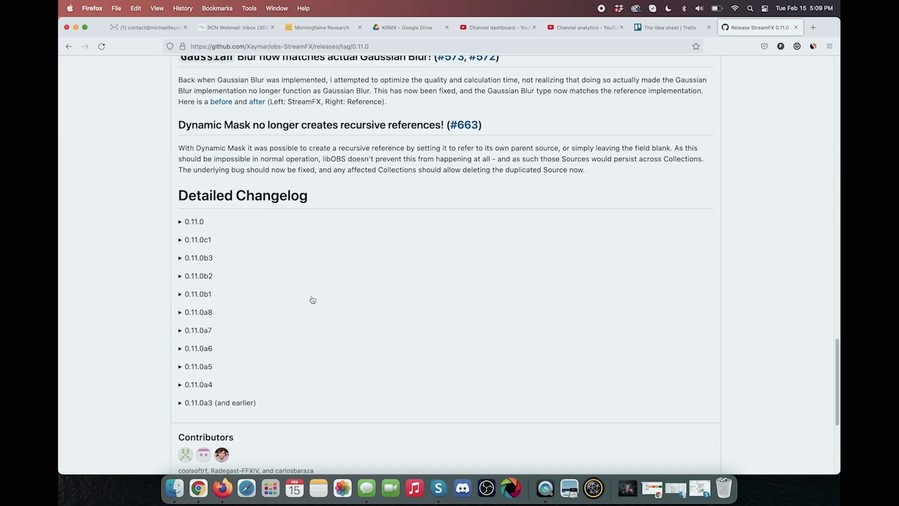
pyautogui.scroll(-4, 313, 300)
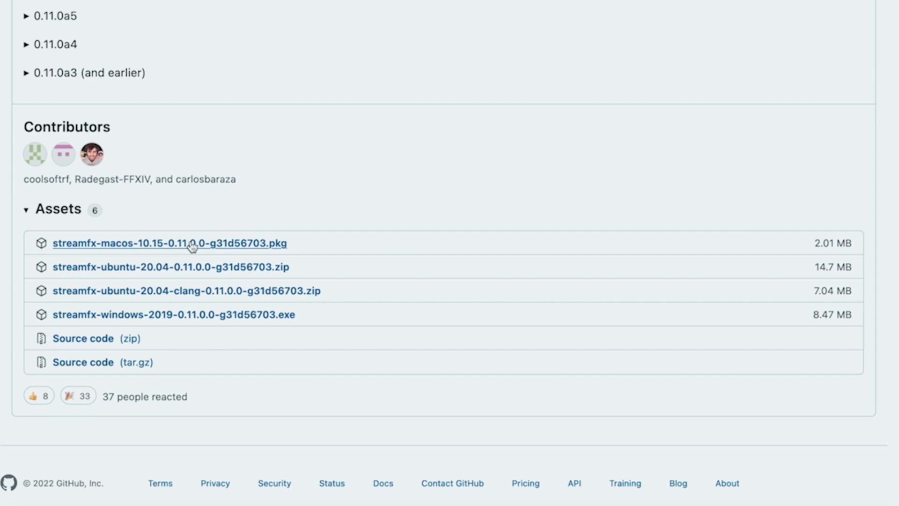
pyautogui.click(192, 243)
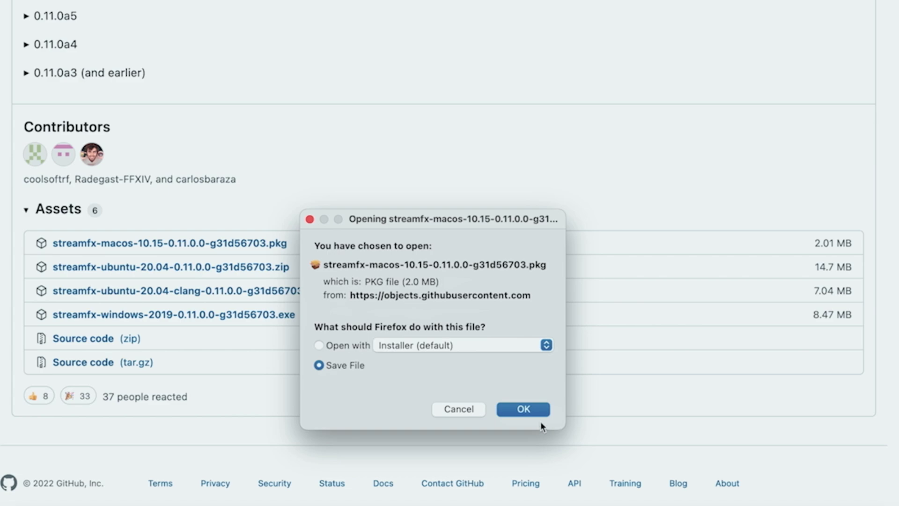
pyautogui.click(535, 412)
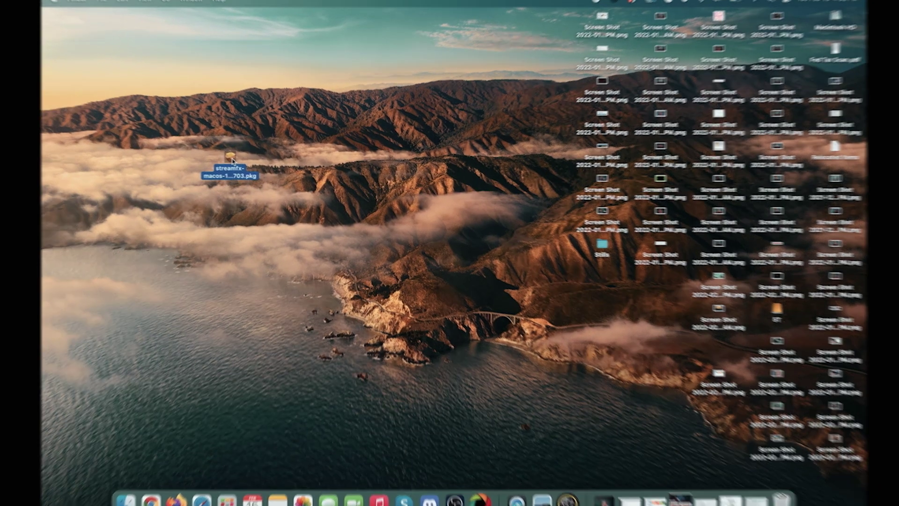
# - Run the StreamFX pkg installer, agree to the license, authorize with the account password, and close it
pyautogui.rightClick(232, 159)
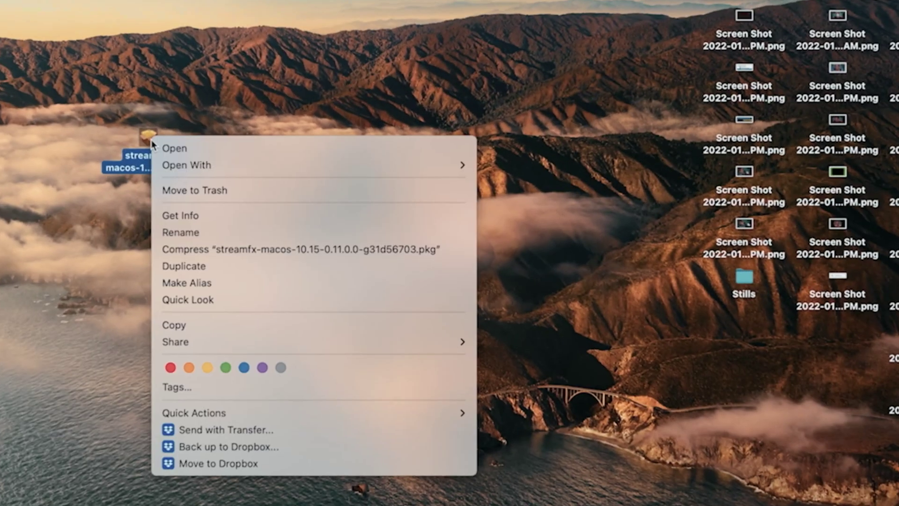
pyautogui.click(182, 151)
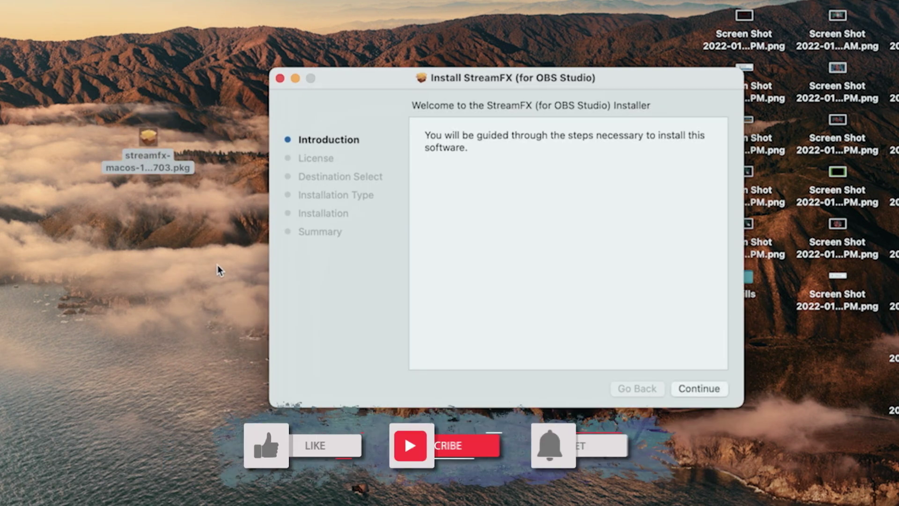
pyautogui.click(690, 389)
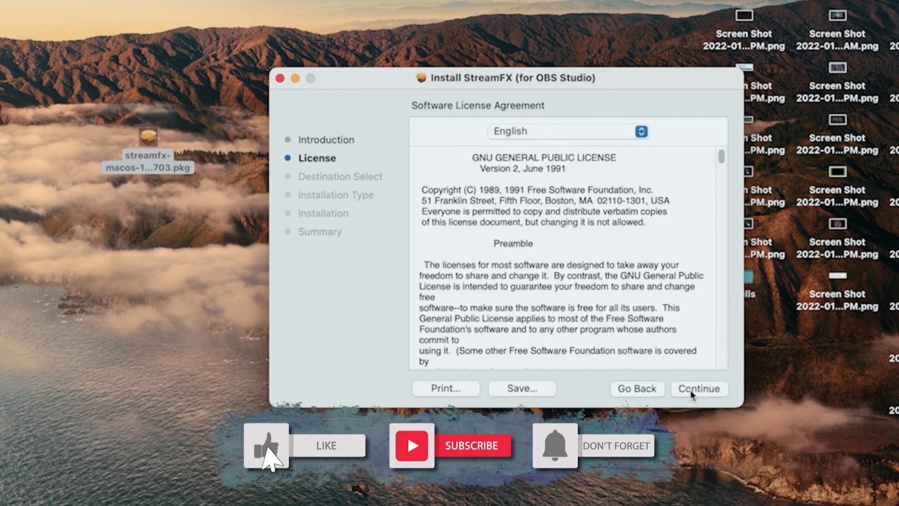
pyautogui.click(691, 390)
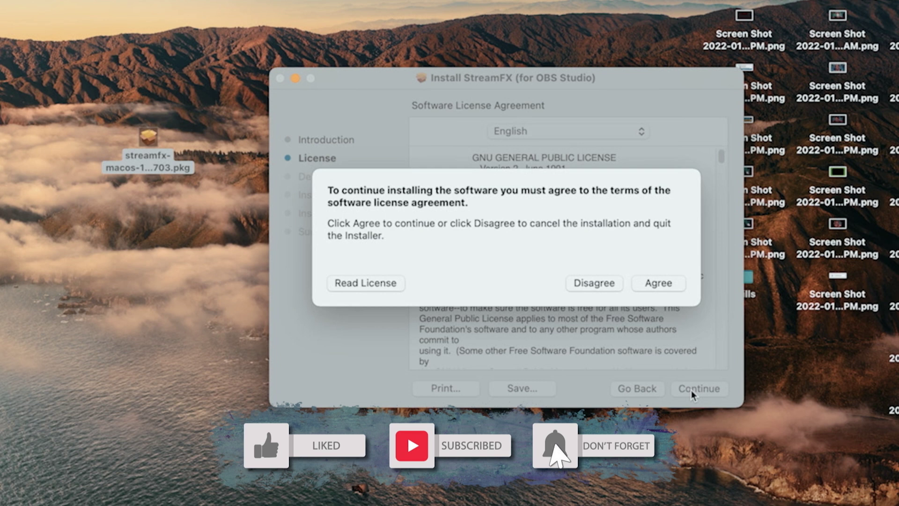
pyautogui.click(658, 282)
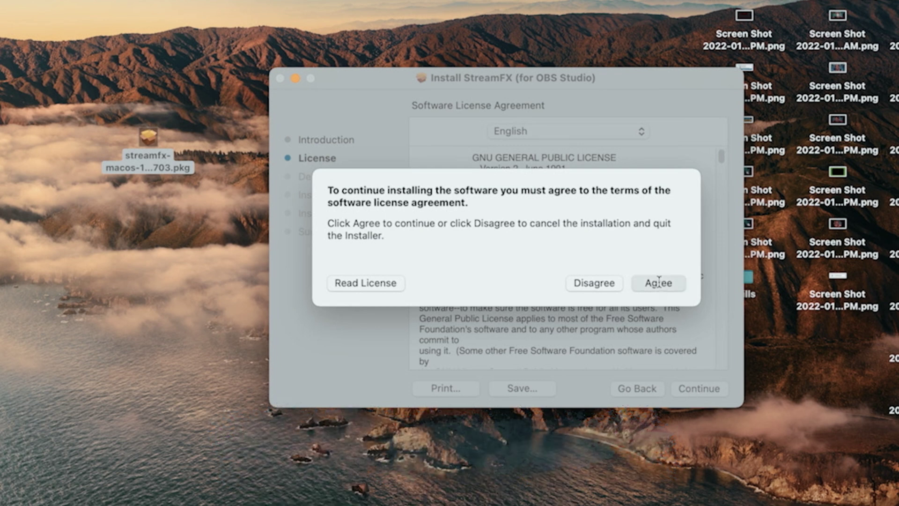
pyautogui.click(699, 389)
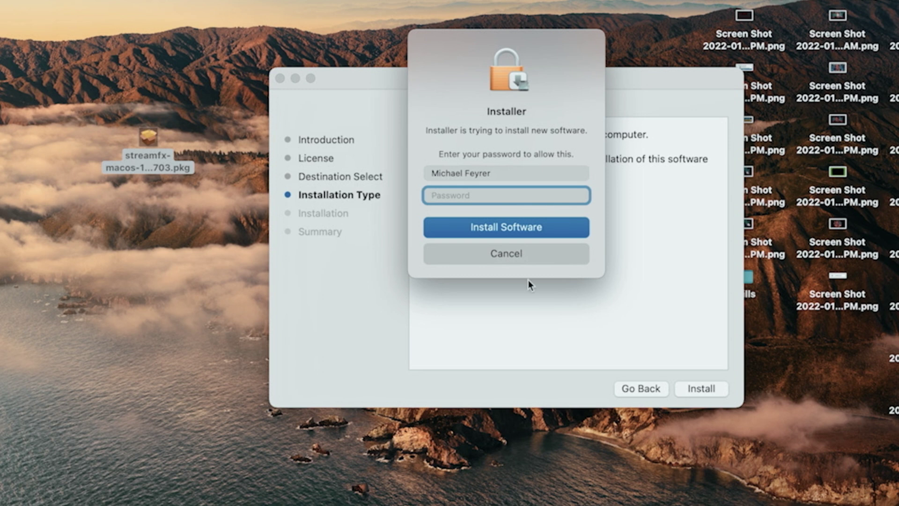
pyautogui.press('Return')
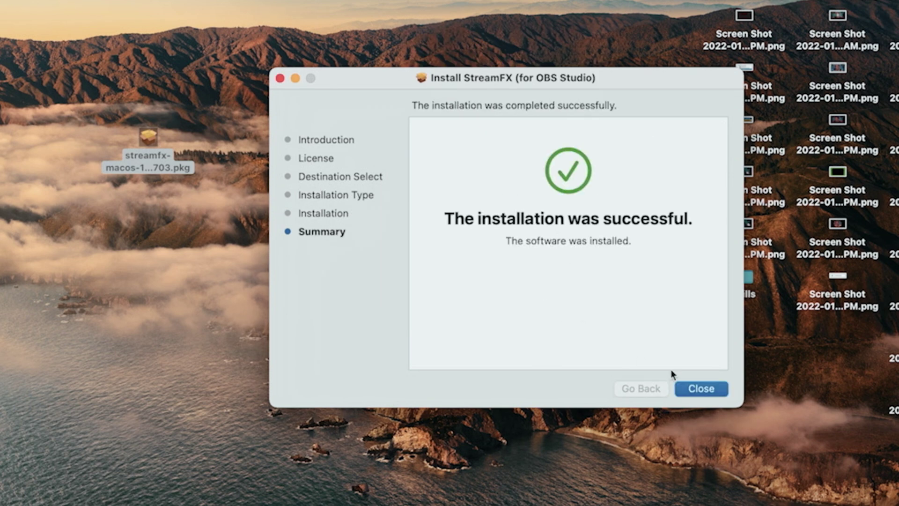
pyautogui.click(696, 389)
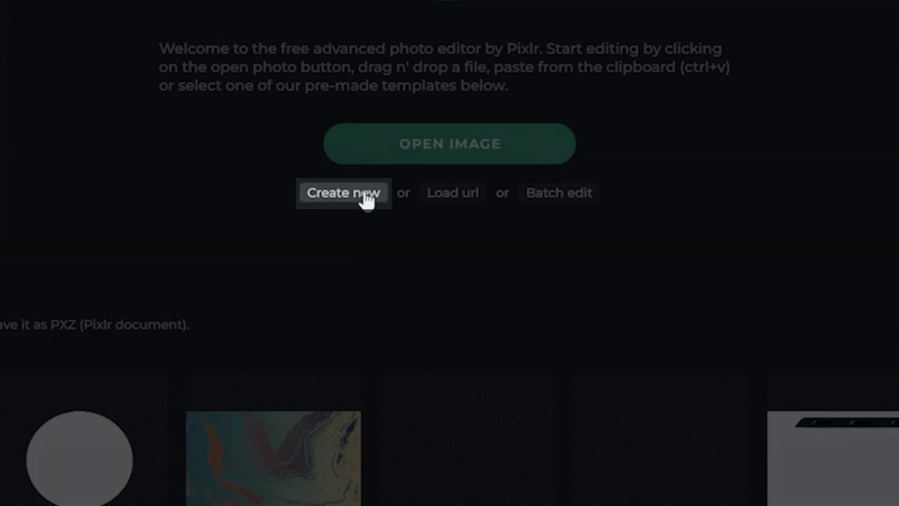
# - Create a new 1920×1080 image named Spike and choose the serrated circle shape preset
pyautogui.click(363, 192)
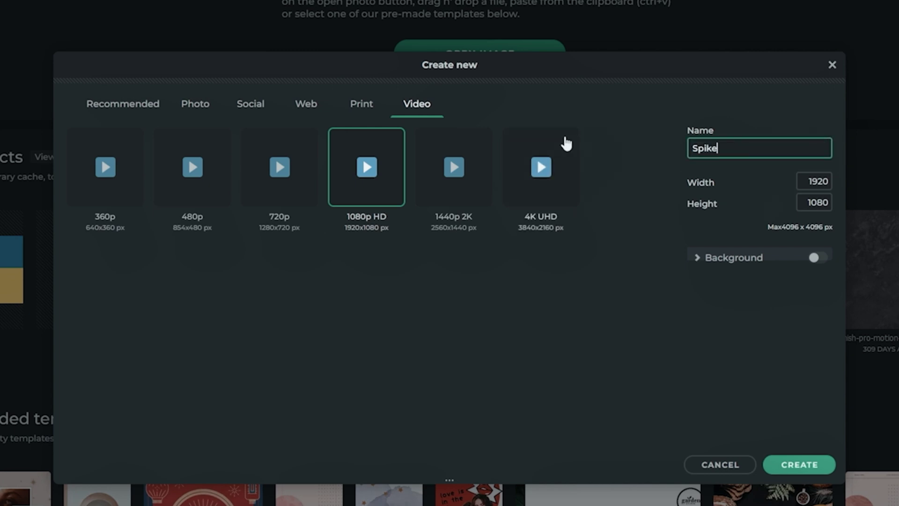
pyautogui.click(800, 464)
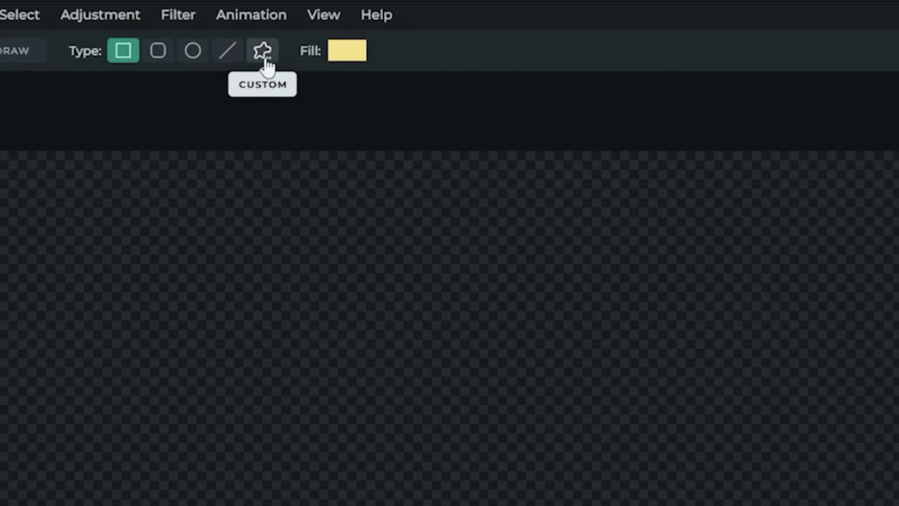
pyautogui.click(245, 65)
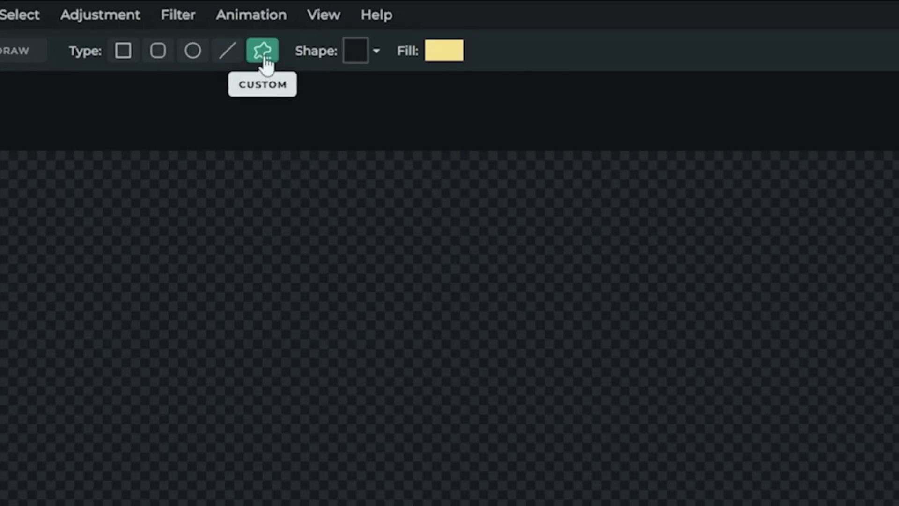
pyautogui.click(361, 54)
pyautogui.scroll(-2, 370, 260)
pyautogui.scroll(-10, 368, 255)
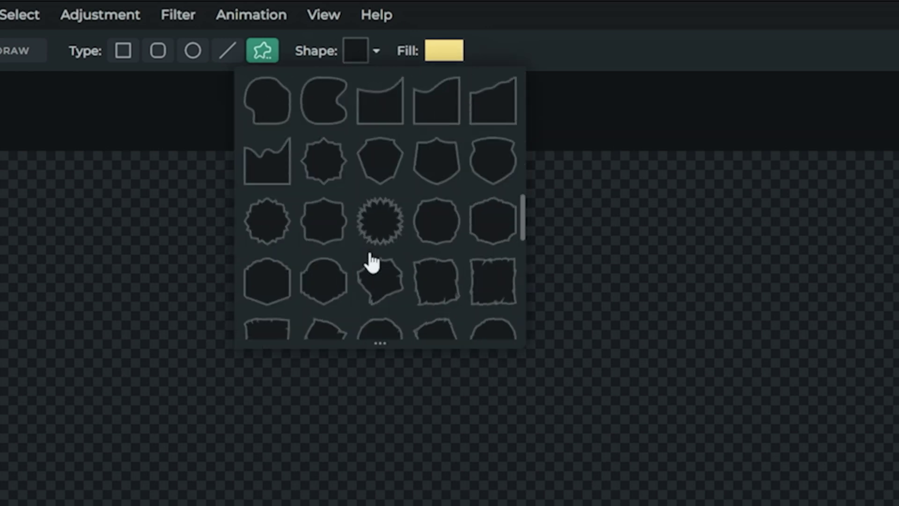
pyautogui.scroll(10, 370, 259)
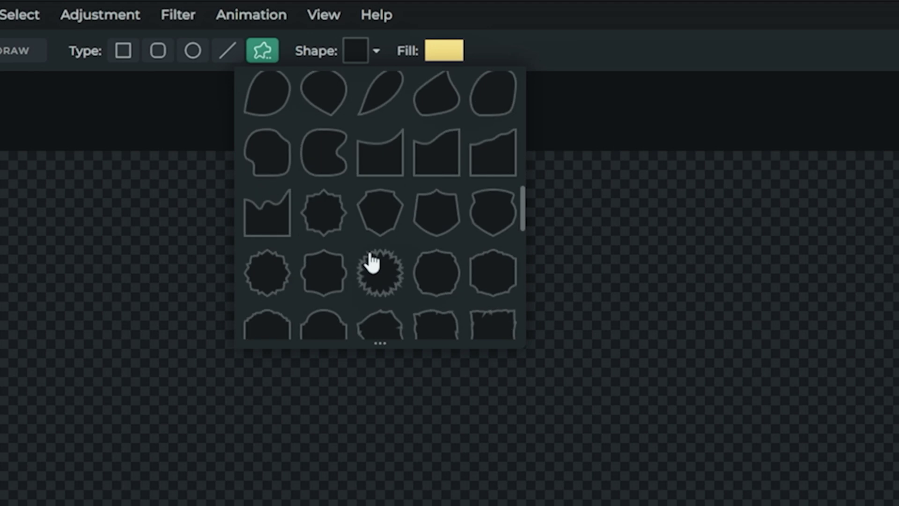
pyautogui.click(326, 309)
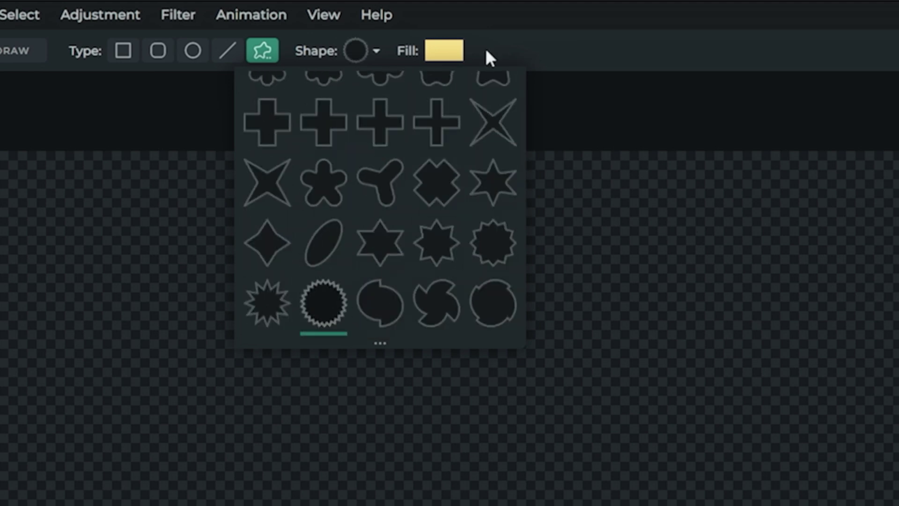
# - Draw a large yellow starburst, enlarge it, and nudge it to the canvas centre
pyautogui.click(444, 52)
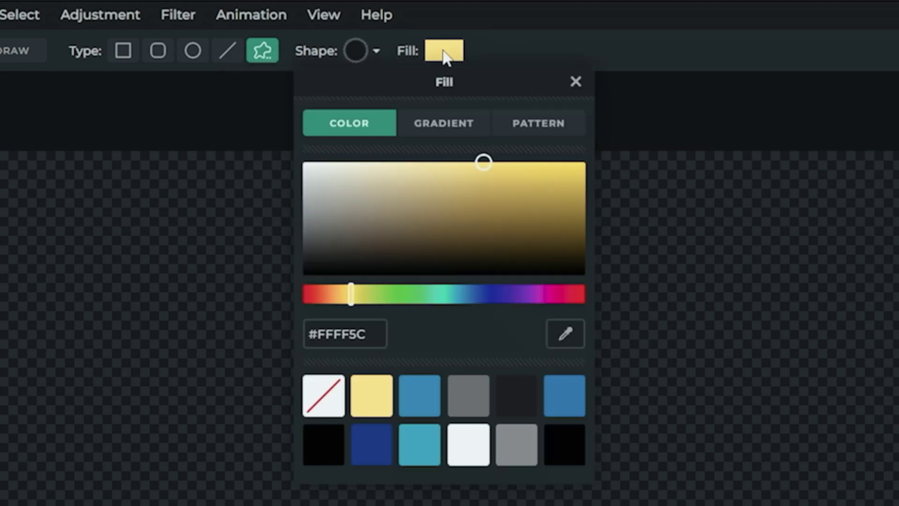
pyautogui.click(512, 46)
pyautogui.moveTo(142, 192); pyautogui.dragTo(682, 500)
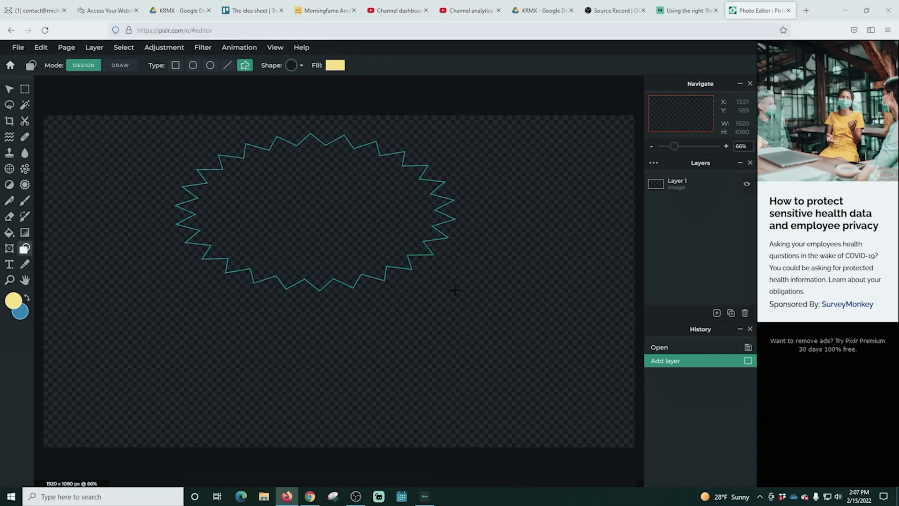
pyautogui.moveTo(455, 290); pyautogui.dragTo(540, 401)
pyautogui.moveTo(361, 327)
pyautogui.mouseDown()
pyautogui.moveTo(351, 312)
pyautogui.moveTo(364, 313)
pyautogui.mouseUp()
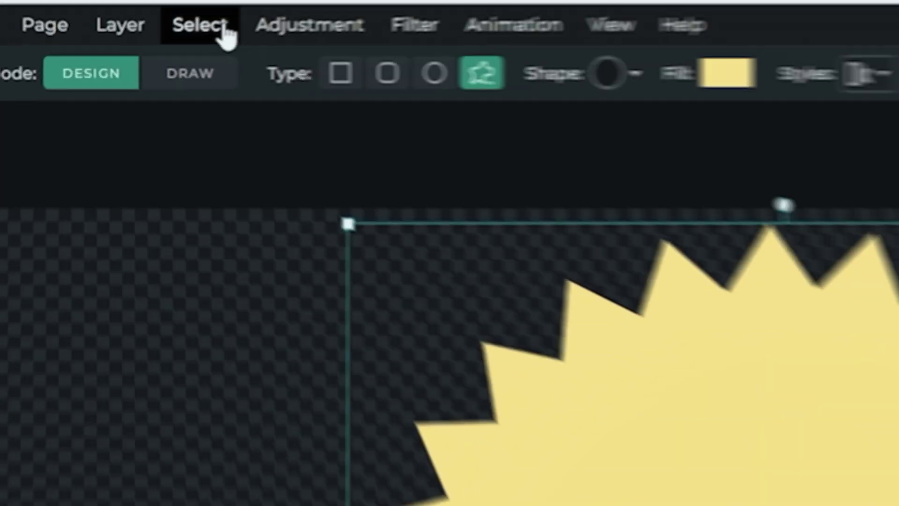
# - Select the starburst's pixels and invert the selection to everything around it
pyautogui.click(123, 47)
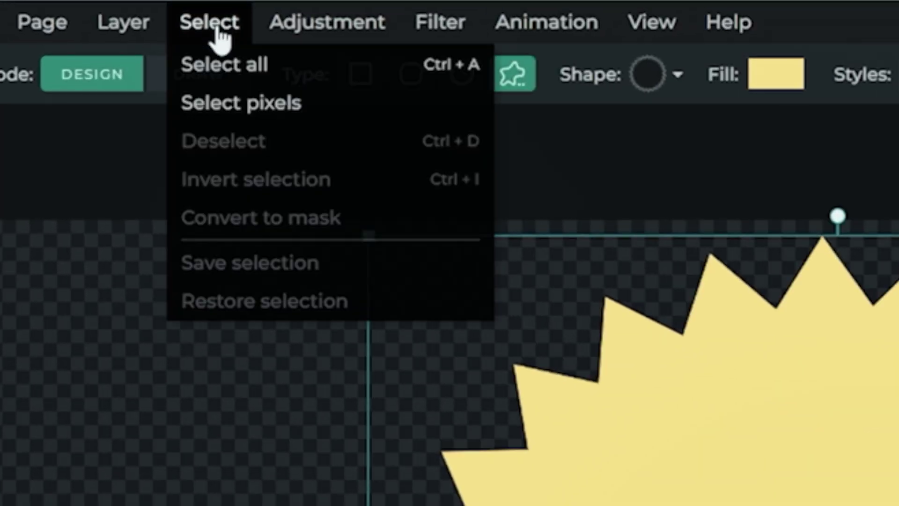
pyautogui.click(246, 104)
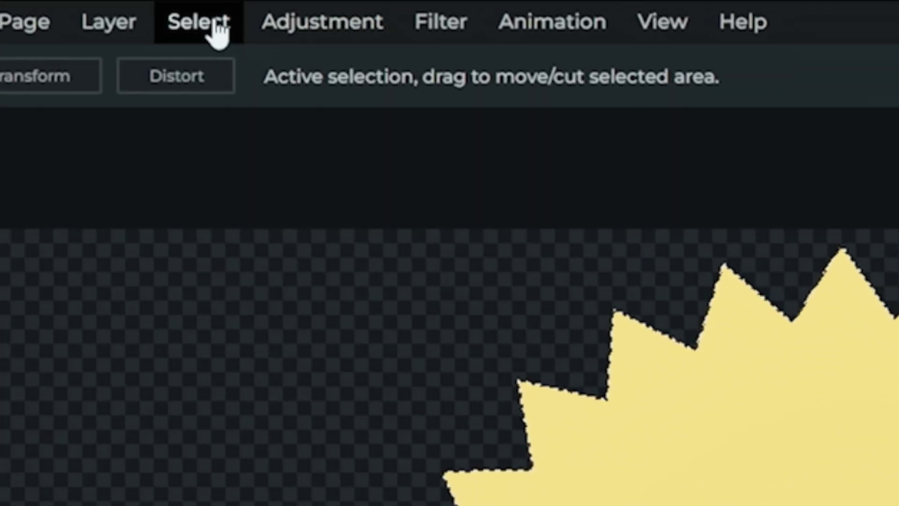
pyautogui.click(214, 29)
pyautogui.click(251, 185)
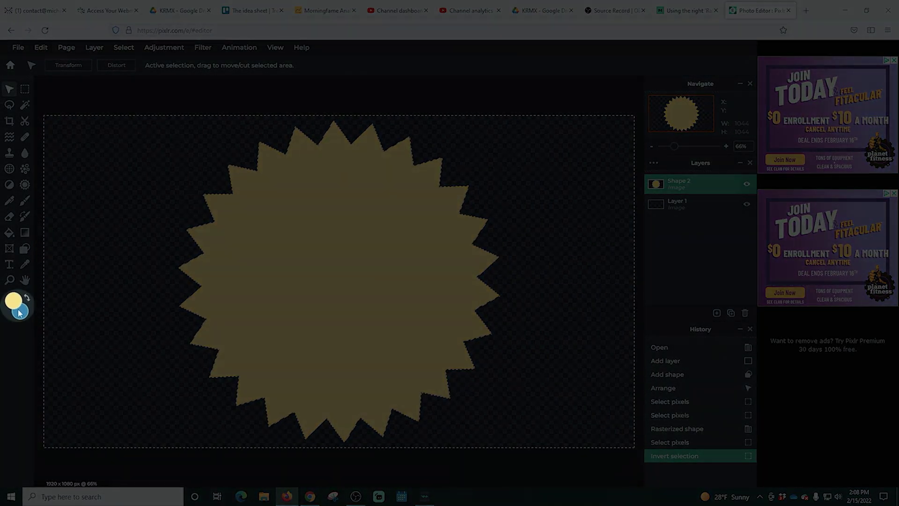
# - Pick white as the paint colour, add an empty layer filled white, and deselect
pyautogui.click(18, 308)
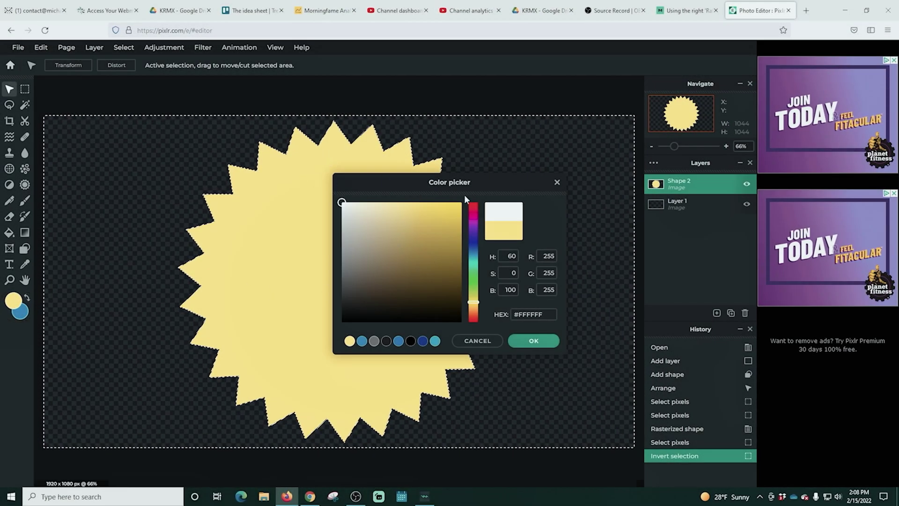
pyautogui.click(533, 341)
pyautogui.click(716, 312)
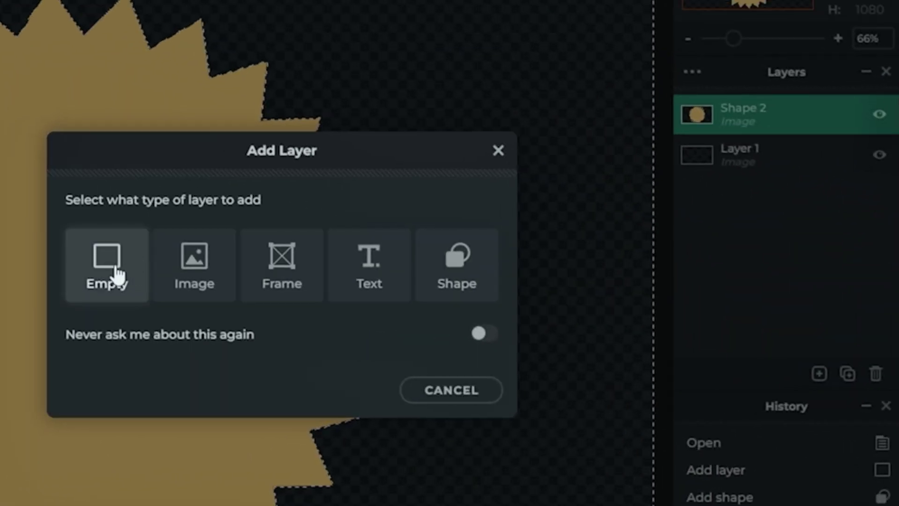
pyautogui.click(117, 276)
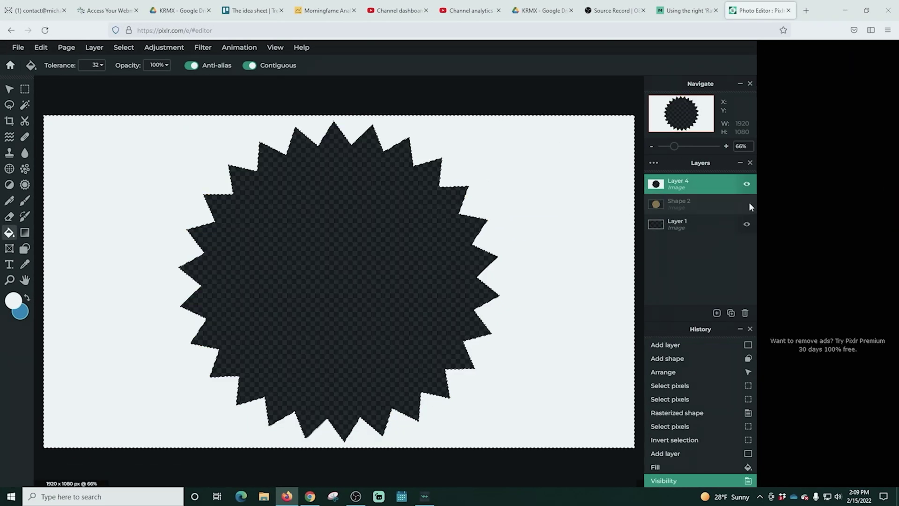
pyautogui.click(123, 47)
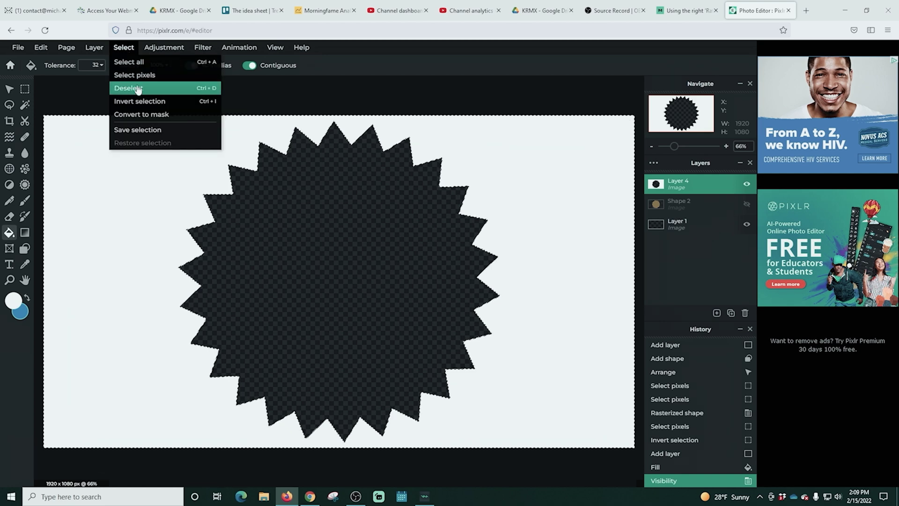
pyautogui.click(127, 88)
# - Quick-export the whole page as Spike.png
pyautogui.click(17, 47)
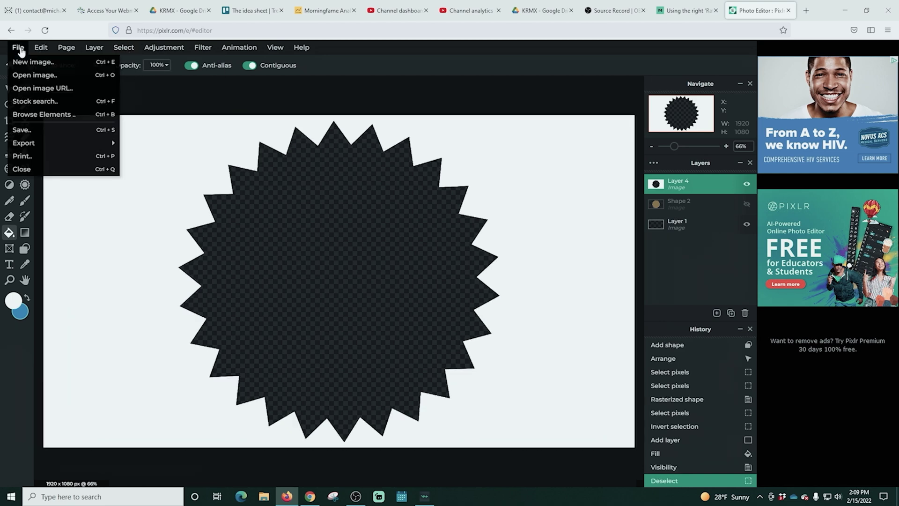
pyautogui.moveTo(39, 142)
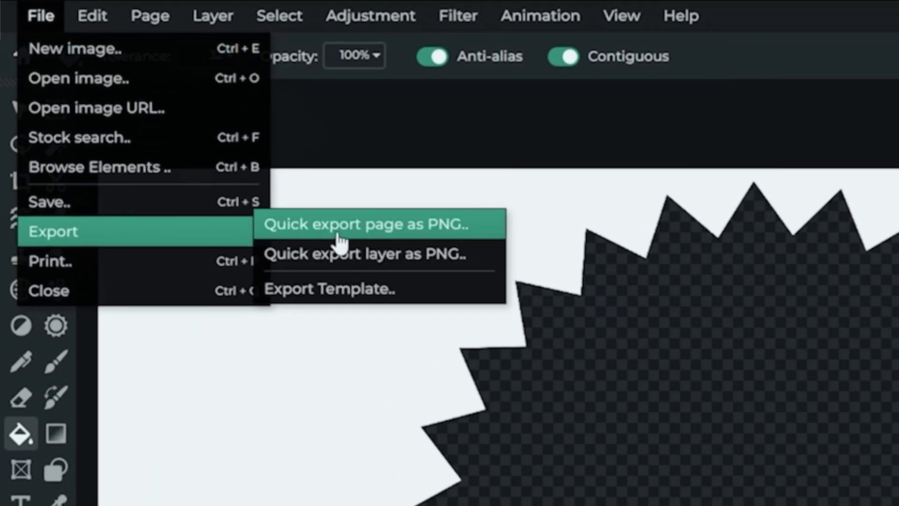
pyautogui.click(340, 221)
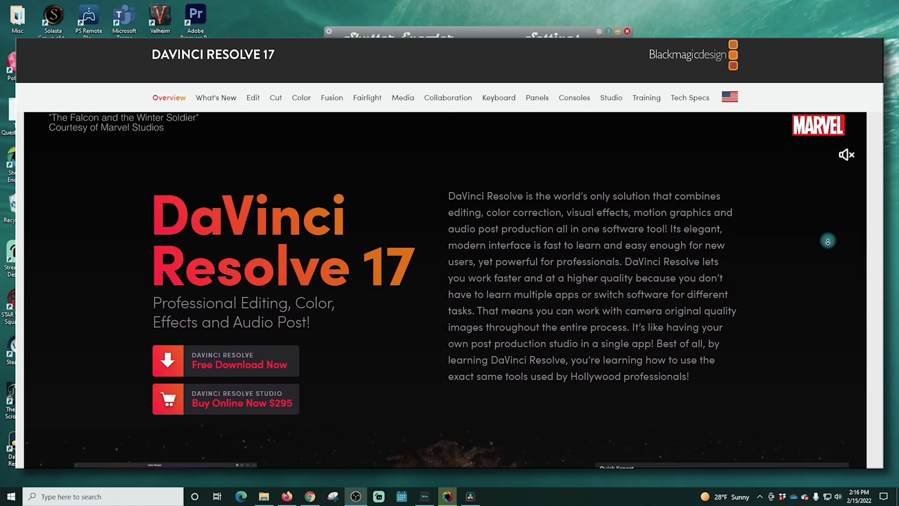
# - Create a new DaVinci Resolve project named 'Spike Mac'
pyautogui.scroll(-5, 827, 241)
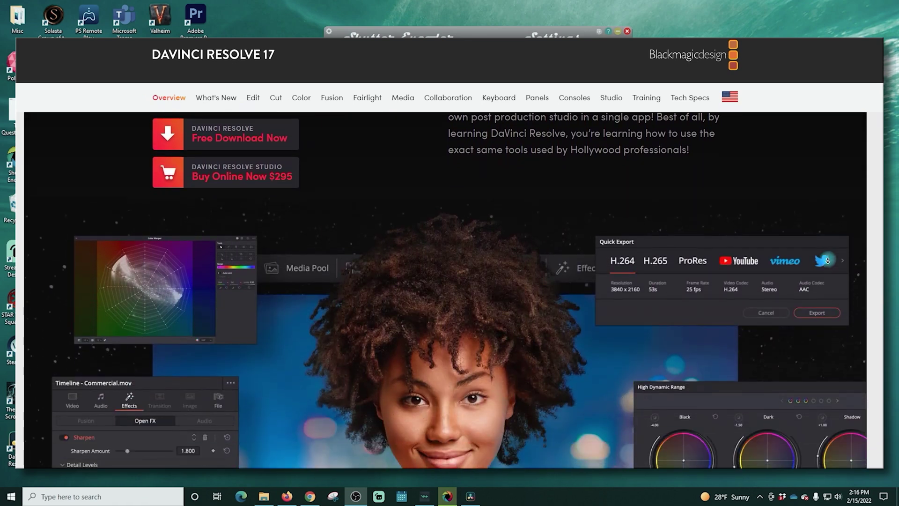
pyautogui.scroll(-6, 827, 261)
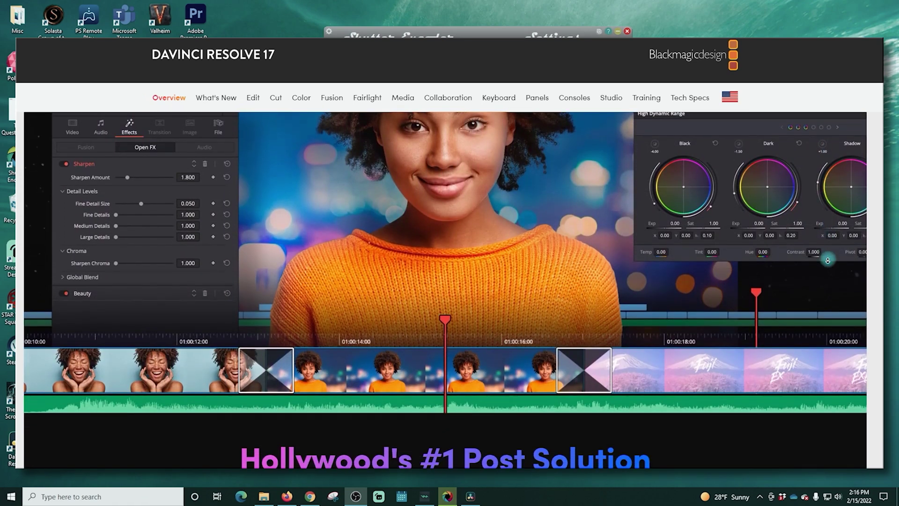
pyautogui.scroll(-10, 827, 260)
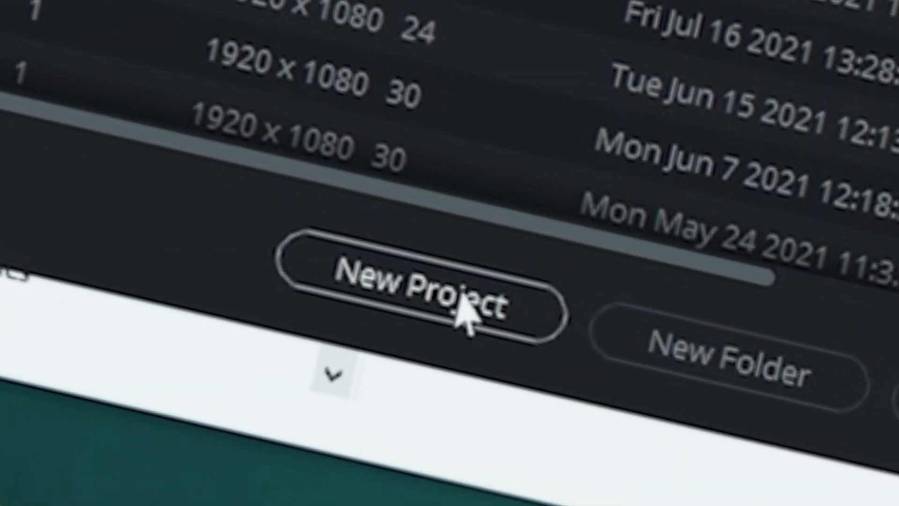
pyautogui.click(463, 311)
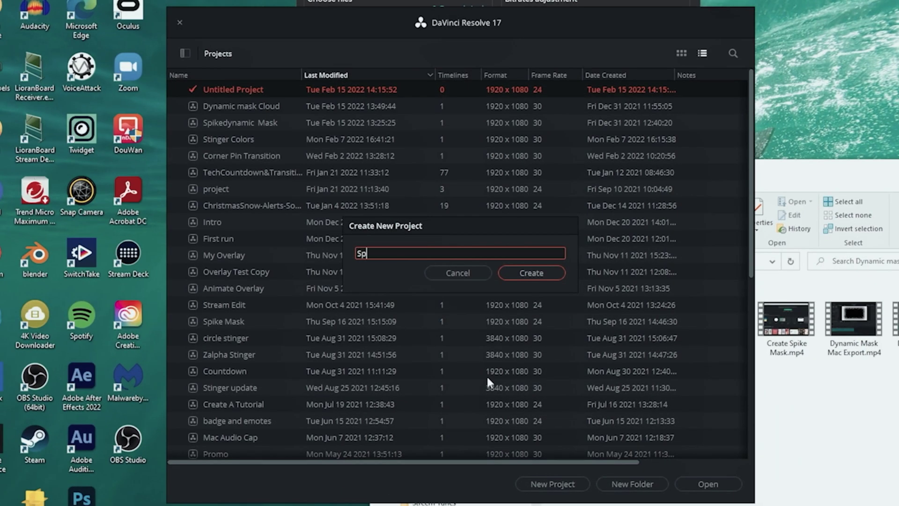
pyautogui.write('Spike Mac')
pyautogui.click(536, 271)
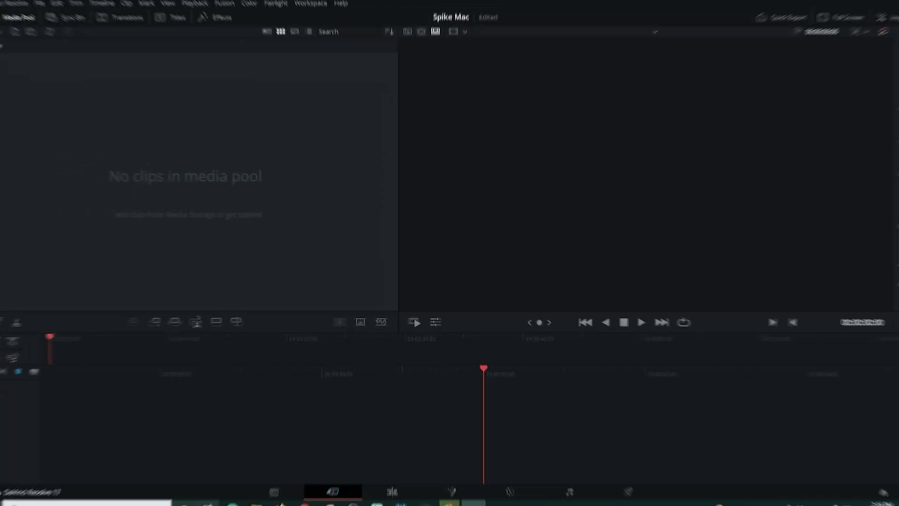
# - Import Spike.png into the Media Pool and place it on the Edit page timeline
pyautogui.click(263, 496)
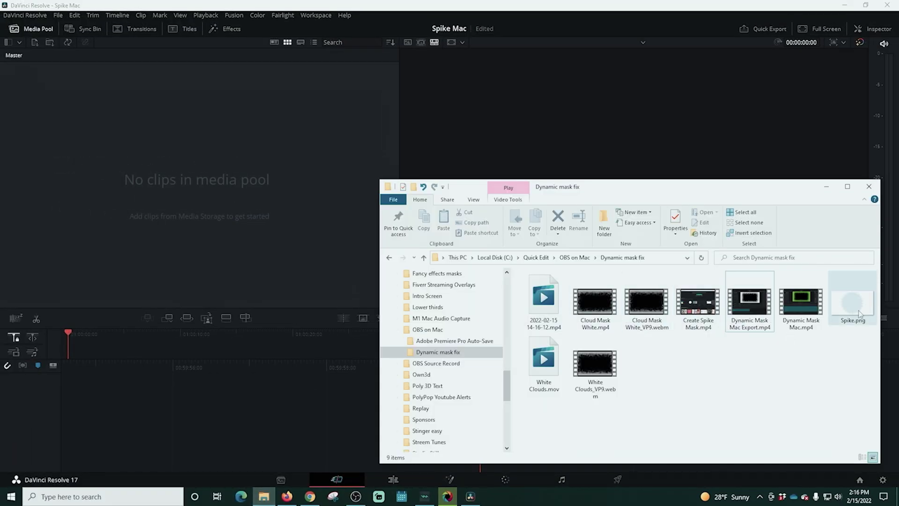
pyautogui.moveTo(859, 314); pyautogui.dragTo(196, 203)
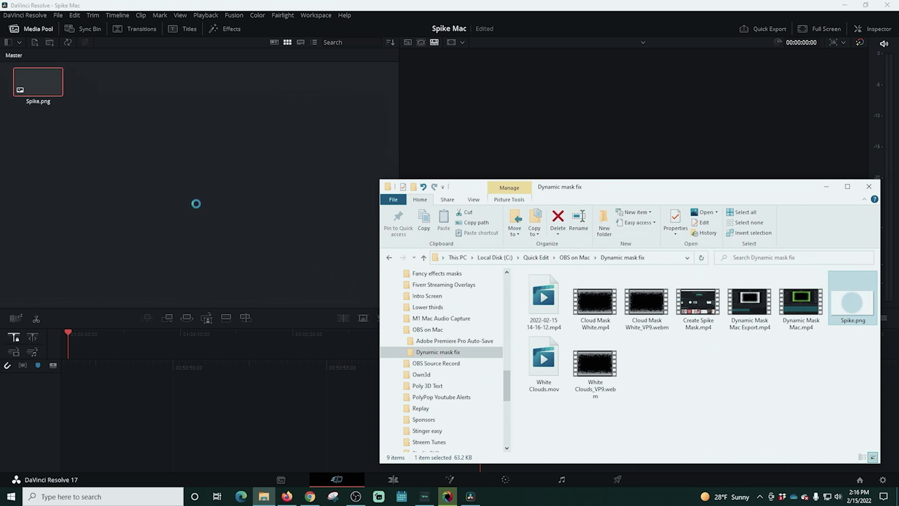
pyautogui.click(277, 434)
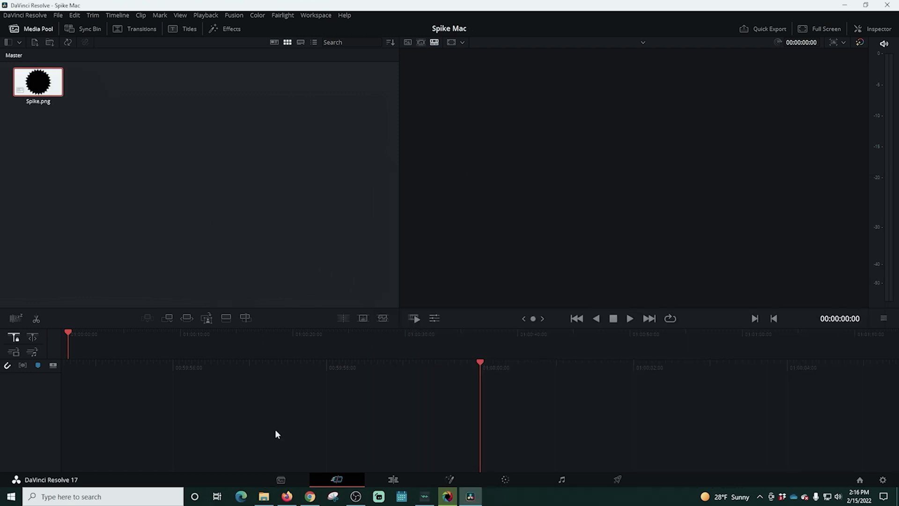
pyautogui.click(392, 480)
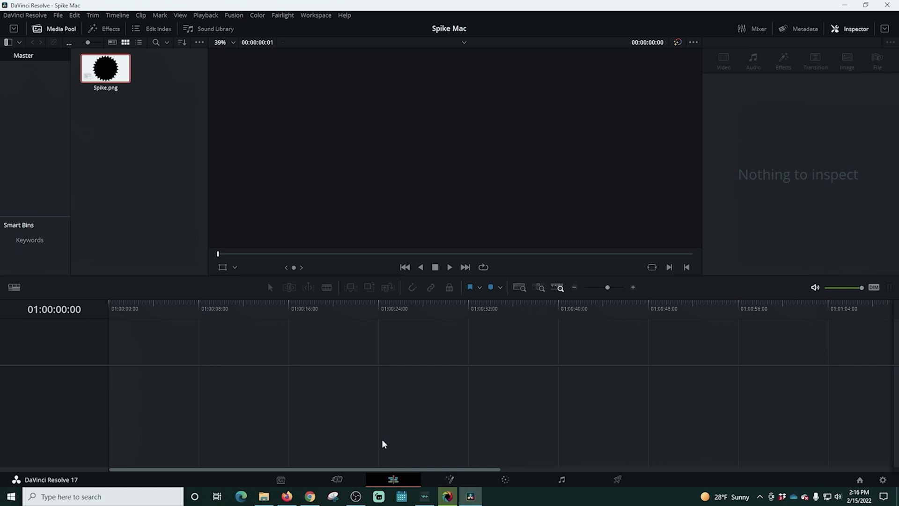
pyautogui.moveTo(123, 76); pyautogui.dragTo(789, 388)
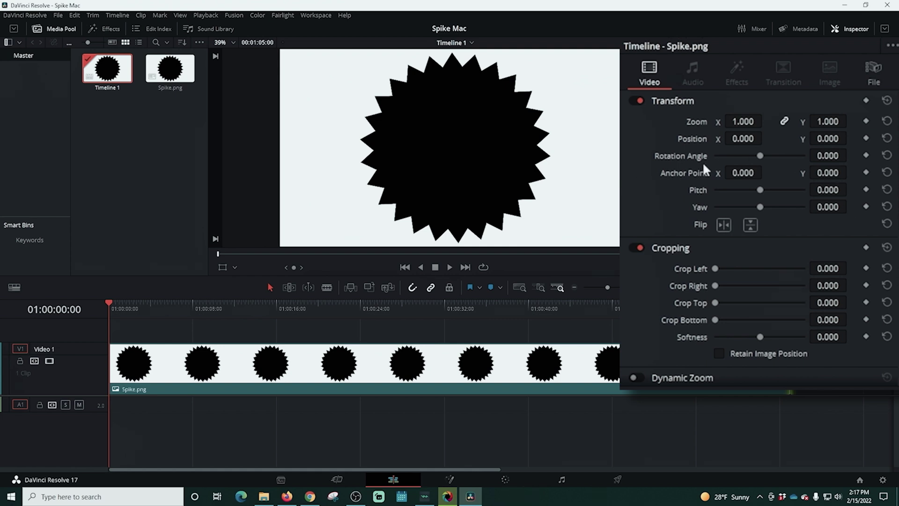
# - Keyframe Rotation Angle at the clip start, set 360 at its last frame, and play it back
pyautogui.click(865, 156)
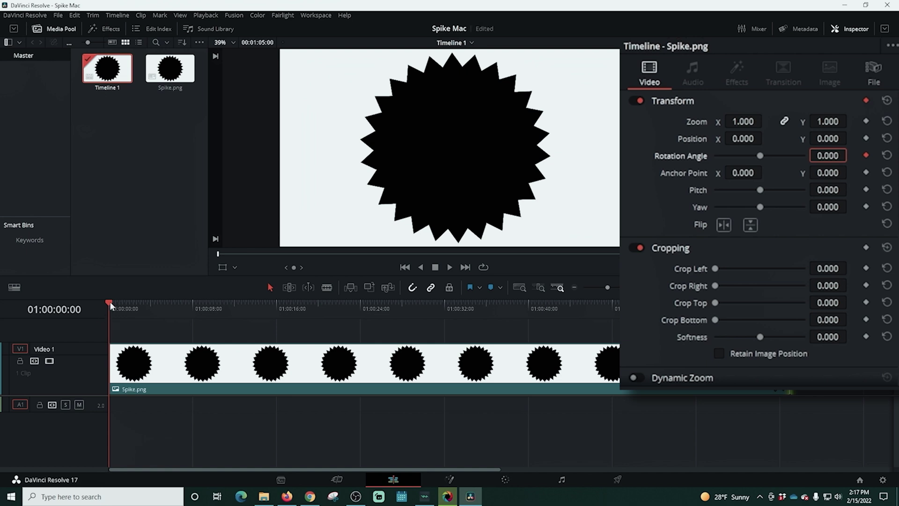
pyautogui.moveTo(109, 302); pyautogui.dragTo(661, 315)
pyautogui.moveTo(777, 326); pyautogui.dragTo(788, 325)
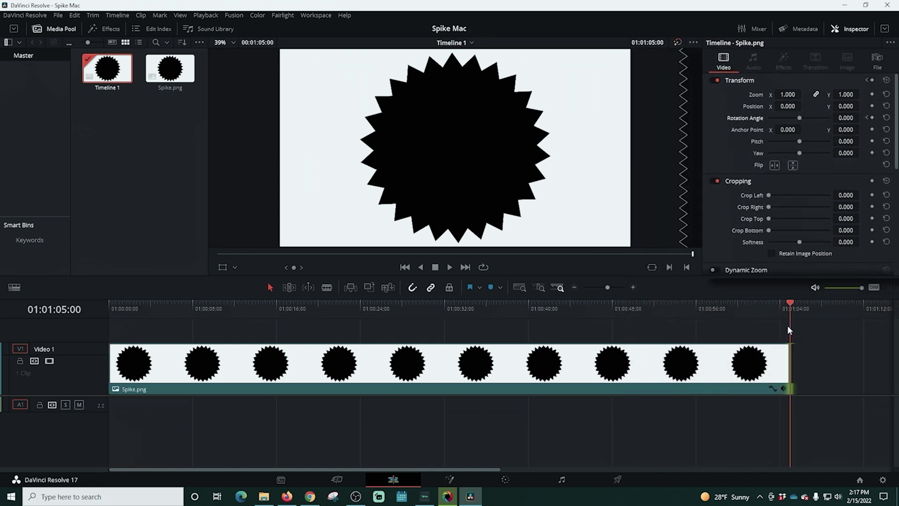
pyautogui.click(577, 376)
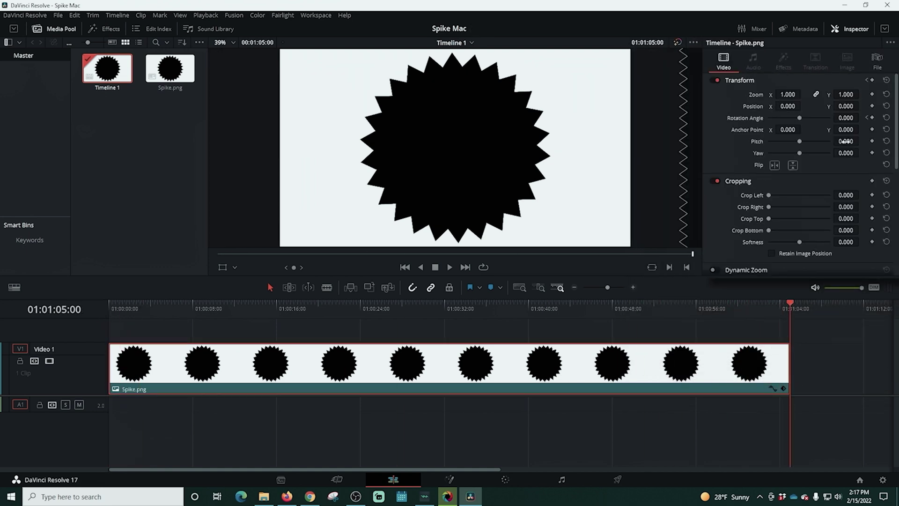
pyautogui.moveTo(757, 155); pyautogui.dragTo(824, 164)
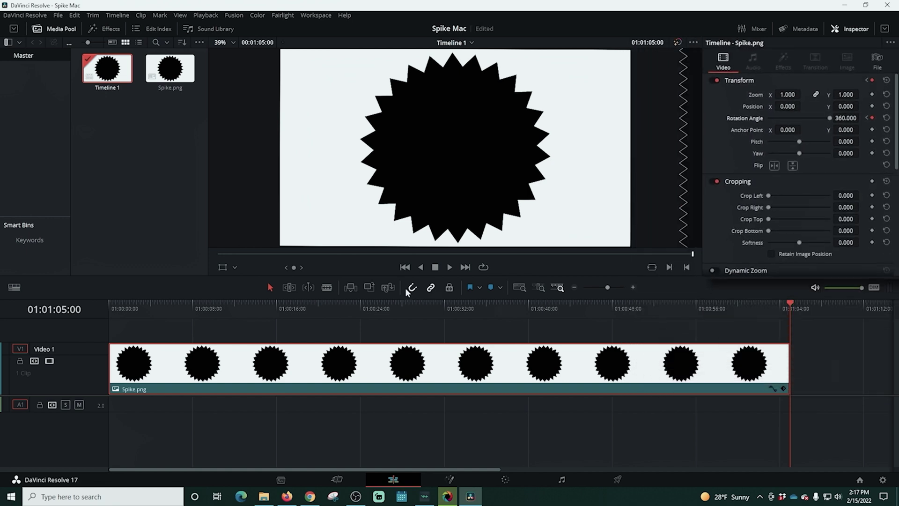
pyautogui.click(405, 267)
pyautogui.click(449, 267)
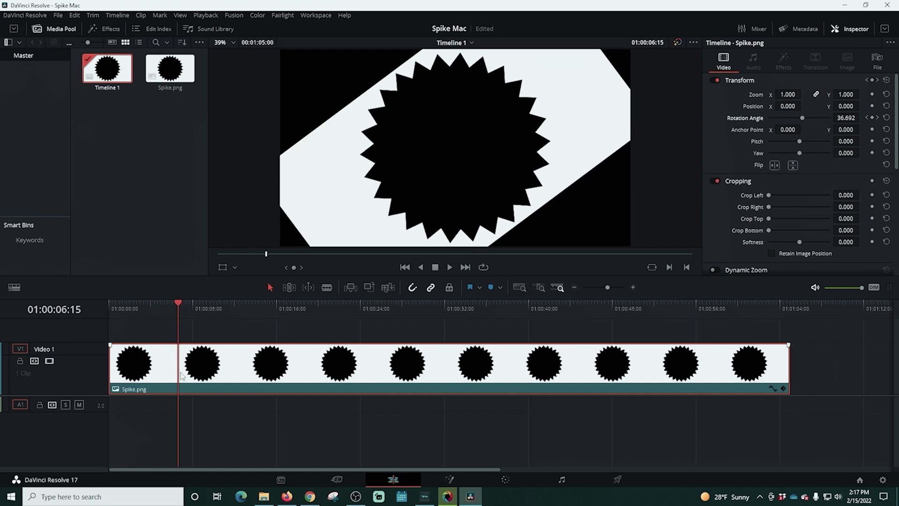
pyautogui.scroll(-2, 177, 346)
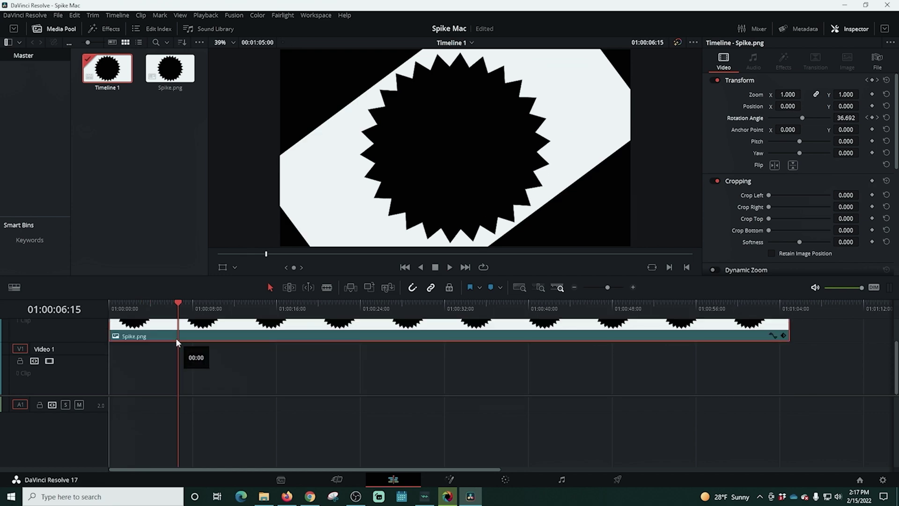
# - Create a 00:01:00:00, 30 fps Fusion Composition clip and place it on Video 1 below Spike.png
pyautogui.rightClick(153, 187)
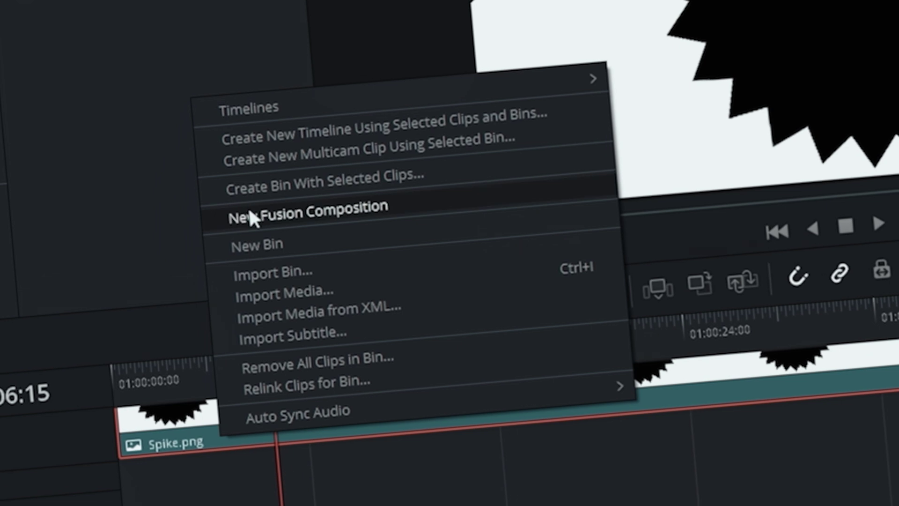
pyautogui.click(250, 212)
pyautogui.click(438, 213)
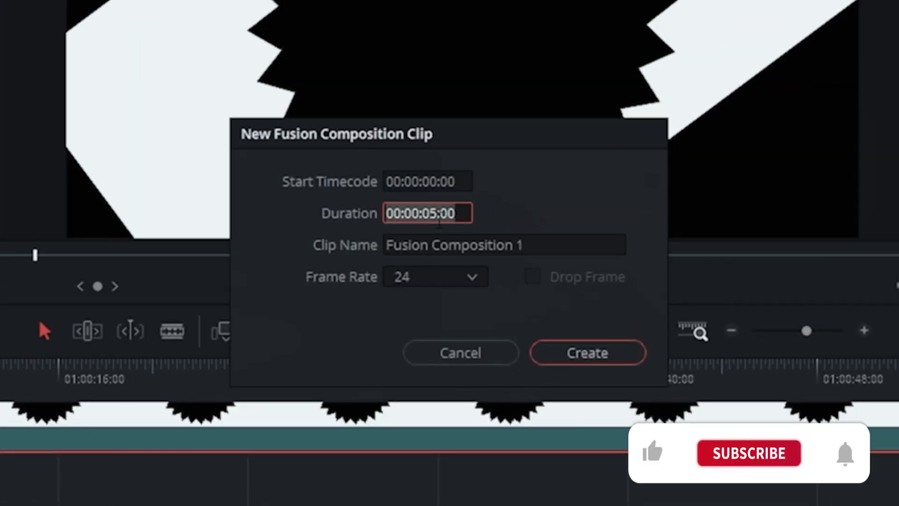
pyautogui.click(419, 213)
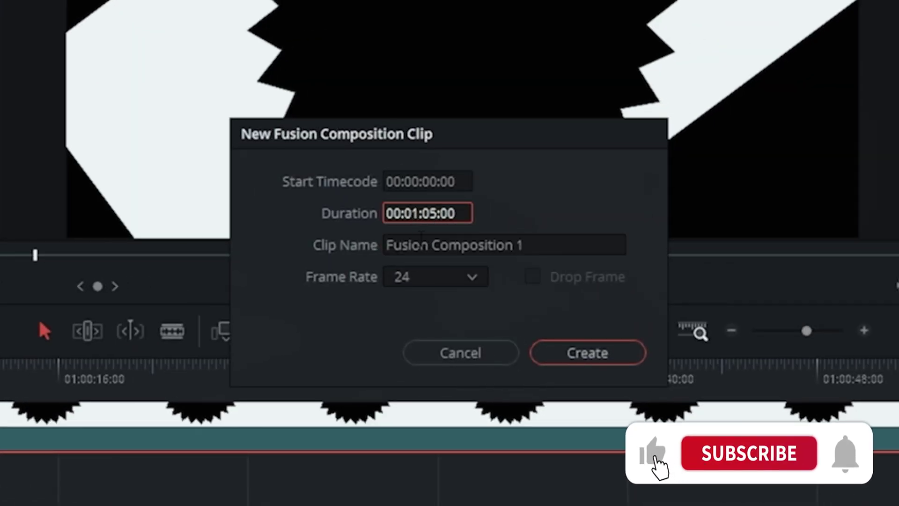
pyautogui.press('BackSpace')
pyautogui.write('0')
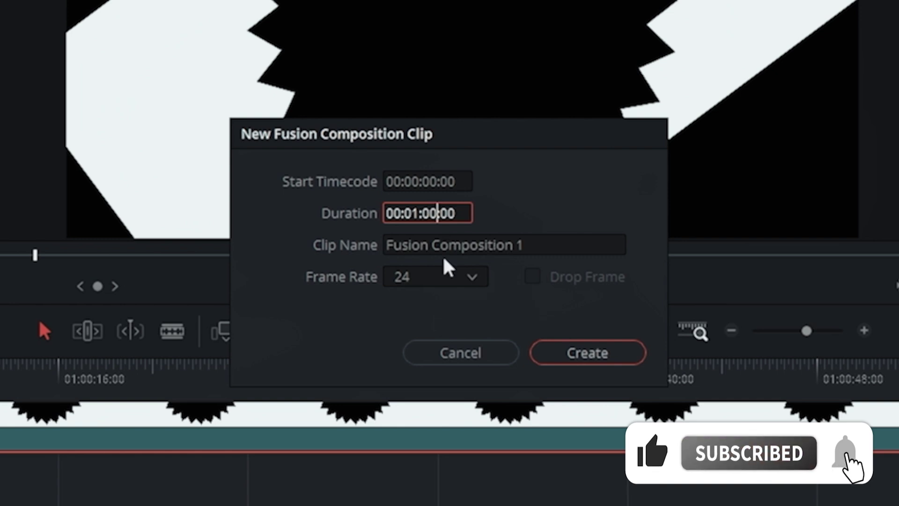
pyautogui.click(448, 284)
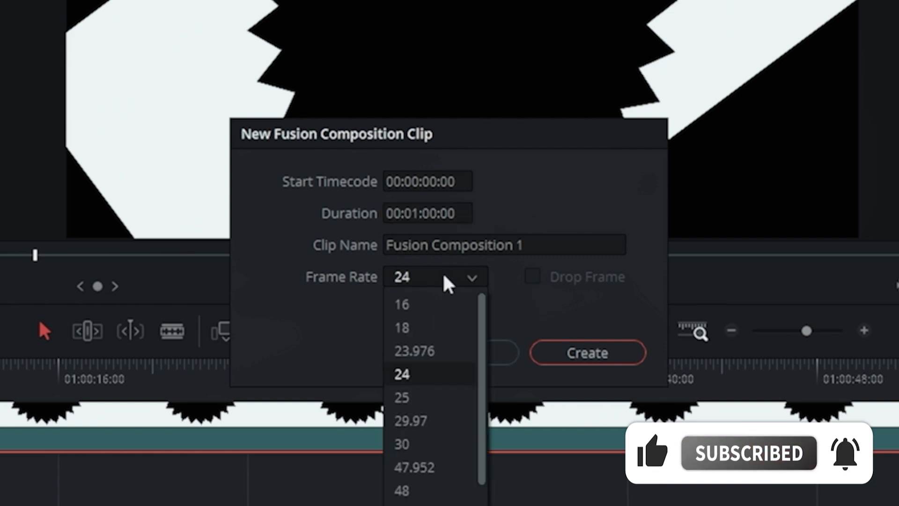
pyautogui.click(429, 444)
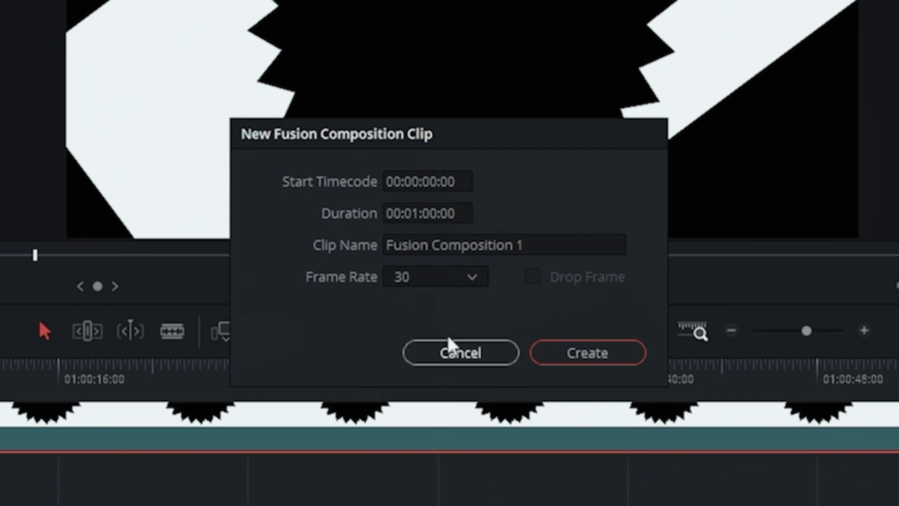
pyautogui.click(566, 343)
pyautogui.moveTo(107, 113); pyautogui.dragTo(117, 377)
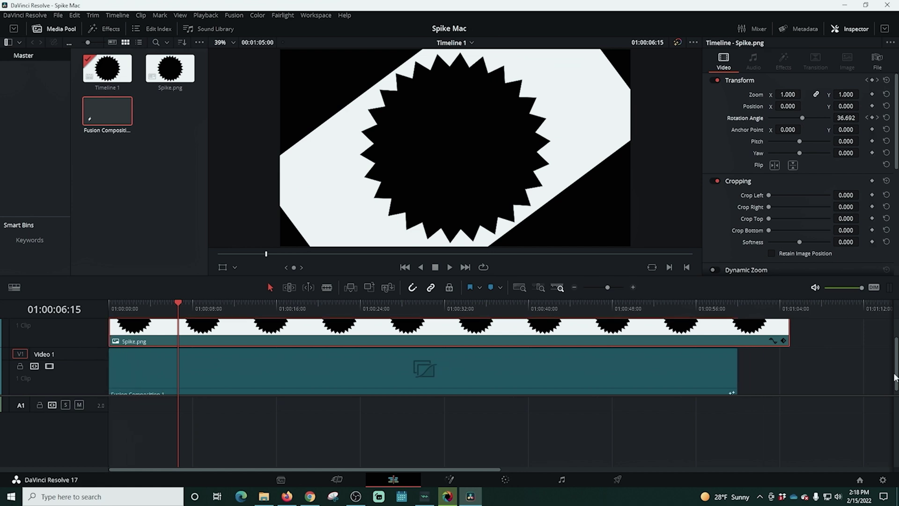
# - Shift the last rotation keyframe 5 seconds earlier and trim Spike.png to end with the Fusion clip
pyautogui.scroll(2, 896, 377)
pyautogui.click(790, 306)
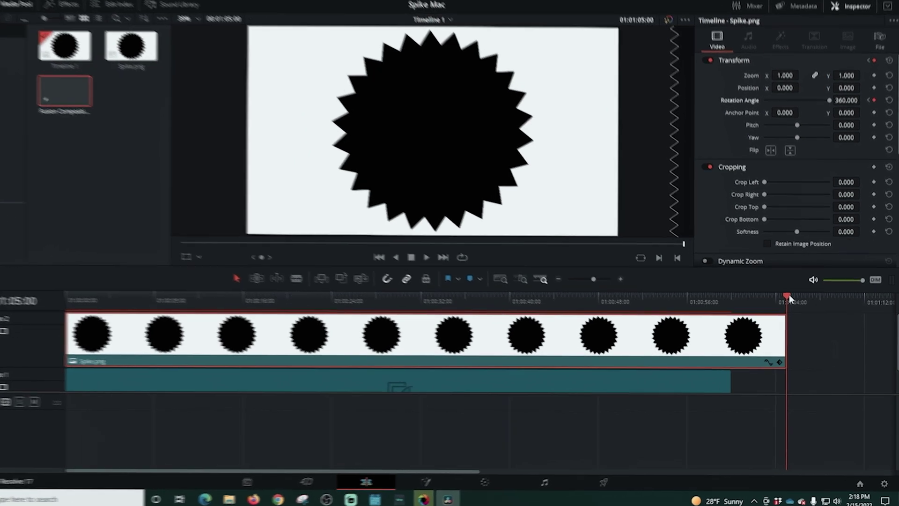
pyautogui.moveTo(789, 294); pyautogui.dragTo(738, 306)
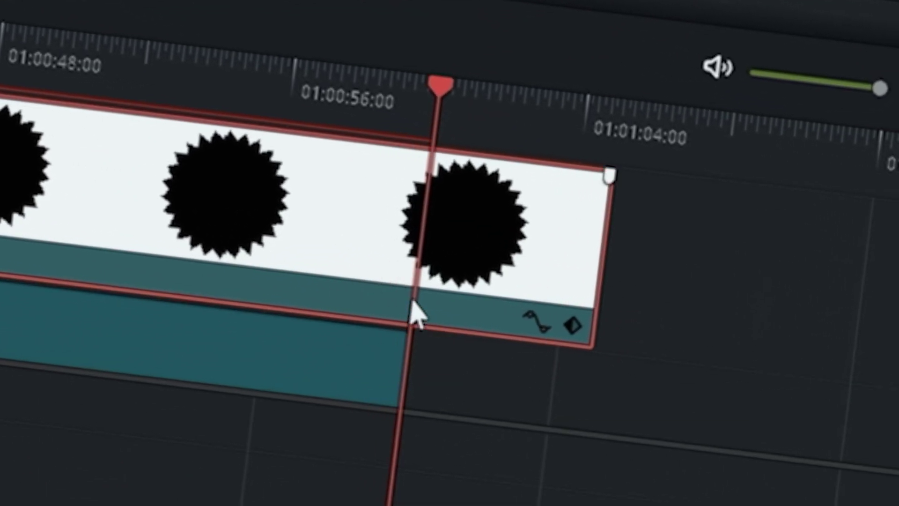
pyautogui.click(573, 325)
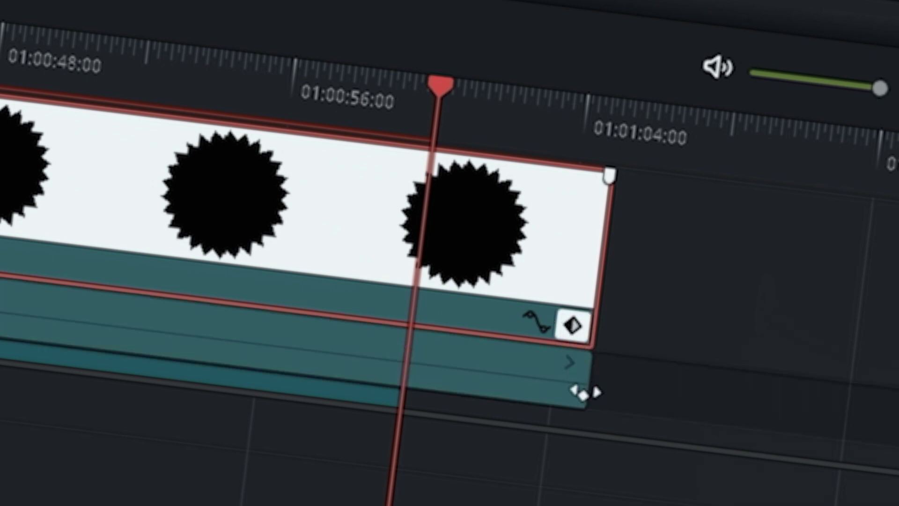
pyautogui.moveTo(583, 396); pyautogui.dragTo(407, 375)
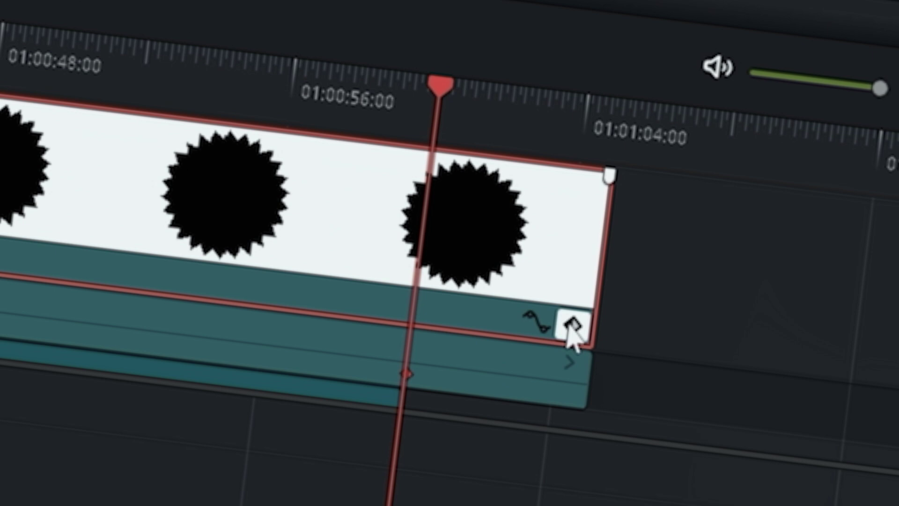
pyautogui.moveTo(602, 251); pyautogui.dragTo(419, 251)
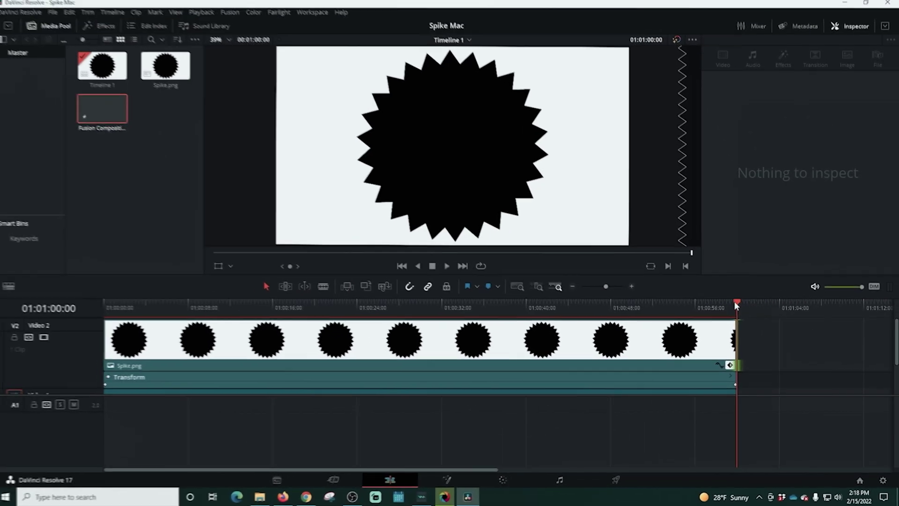
pyautogui.moveTo(734, 302); pyautogui.dragTo(495, 324)
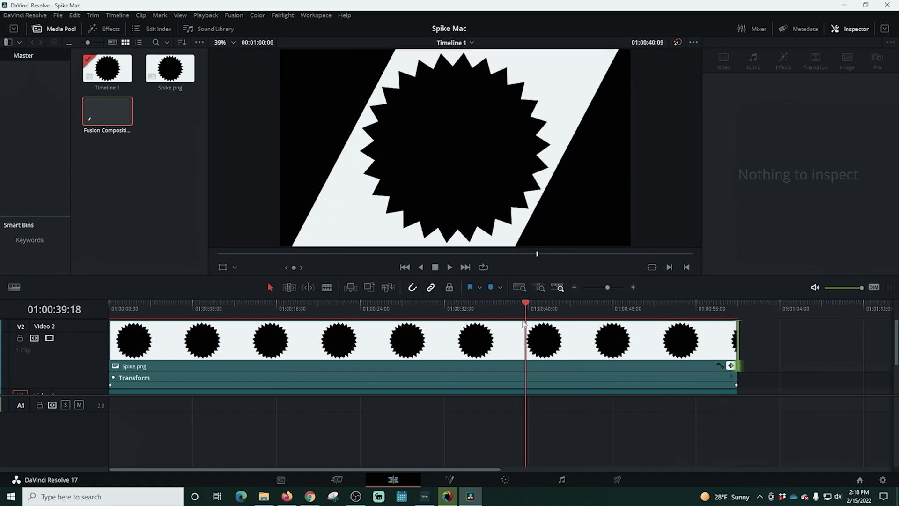
pyautogui.click(453, 331)
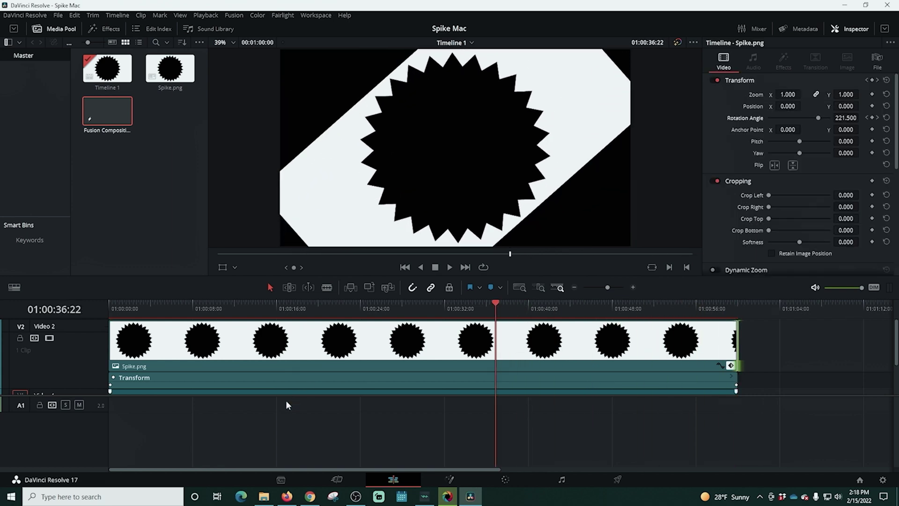
pyautogui.click(731, 365)
# - In the Fusion page, connect a new Background node to MediaOut1 and make it white
pyautogui.rightClick(378, 381)
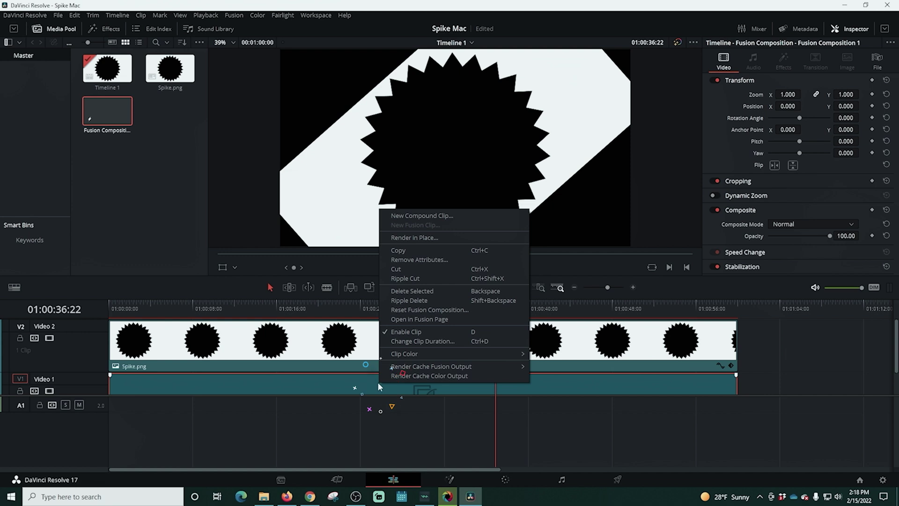
pyautogui.click(419, 319)
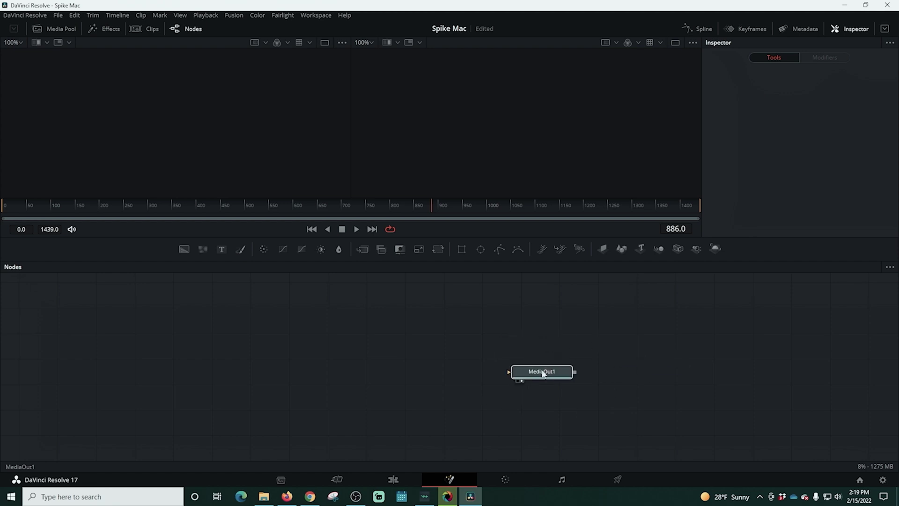
pyautogui.click(528, 375)
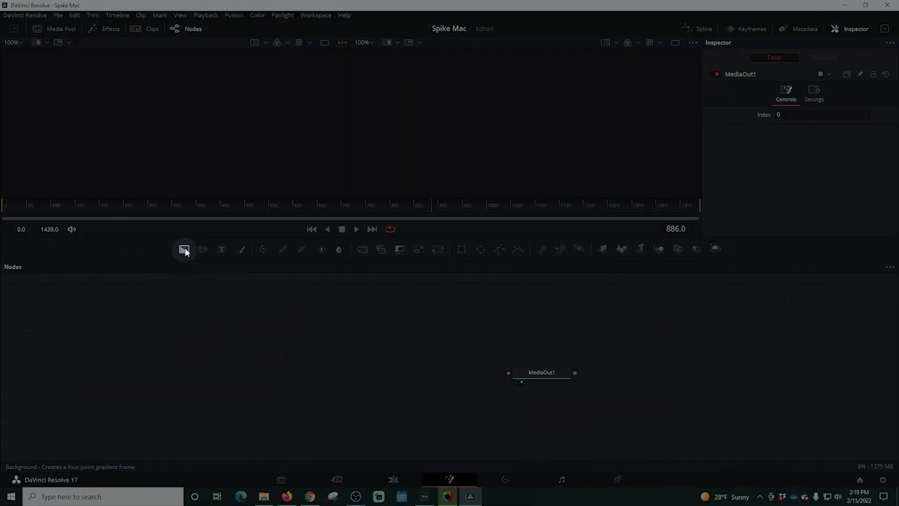
pyautogui.click(184, 249)
pyautogui.moveTo(369, 367); pyautogui.dragTo(511, 374)
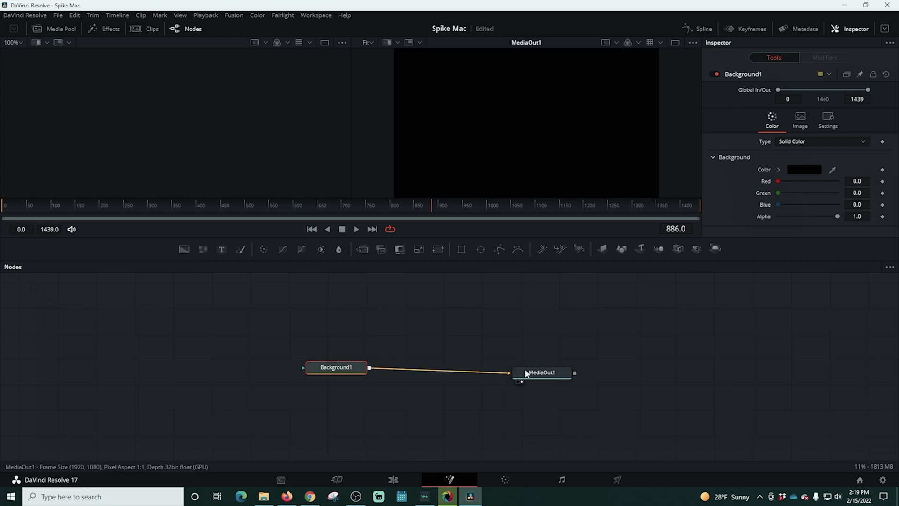
pyautogui.click(806, 172)
pyautogui.moveTo(554, 256); pyautogui.dragTo(556, 168)
pyautogui.click(540, 331)
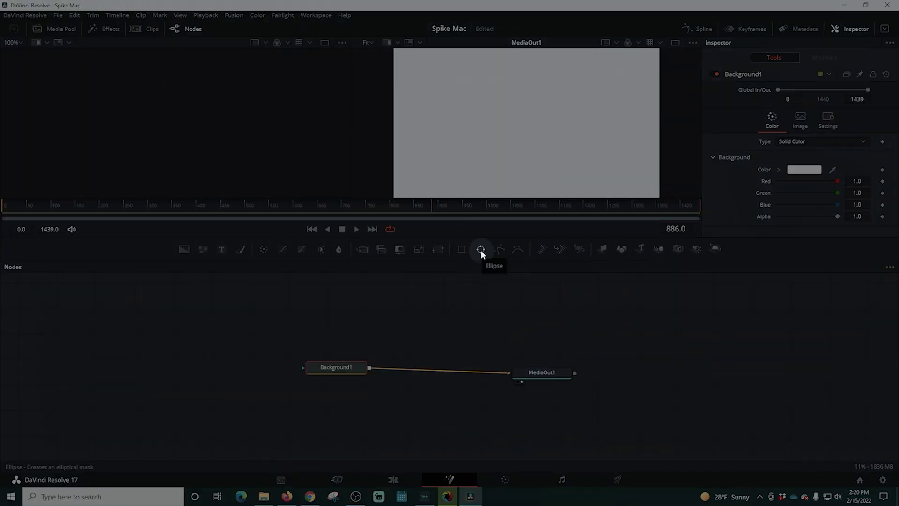
# - Add an inverted Ellipse mask to cut a transparent circle, then return to Edit
pyautogui.click(480, 249)
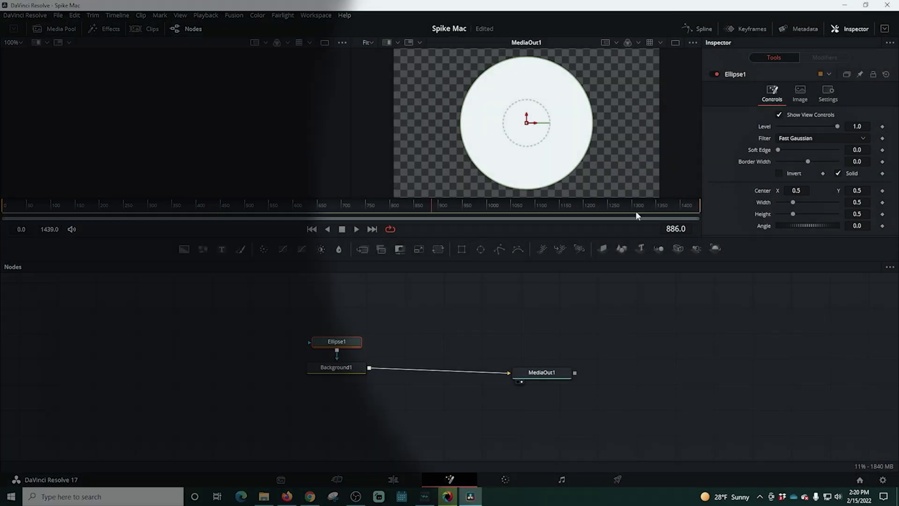
pyautogui.click(779, 173)
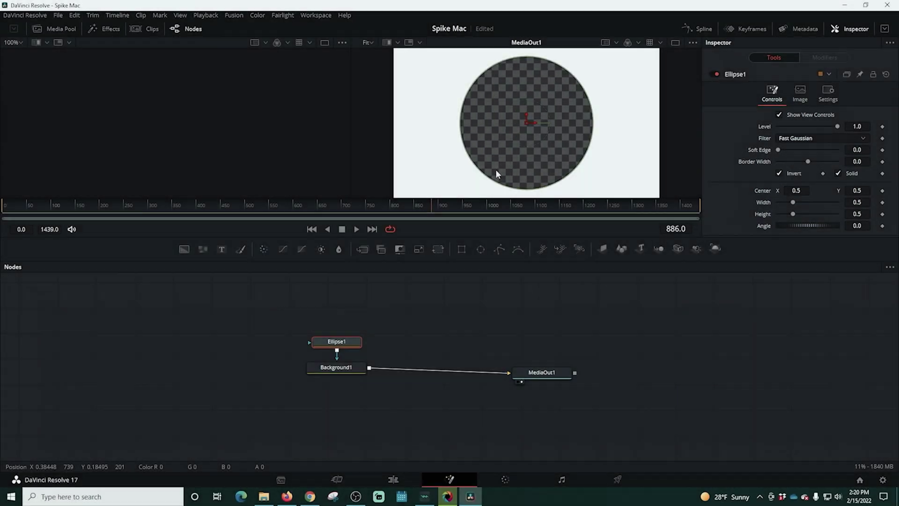
pyautogui.click(392, 479)
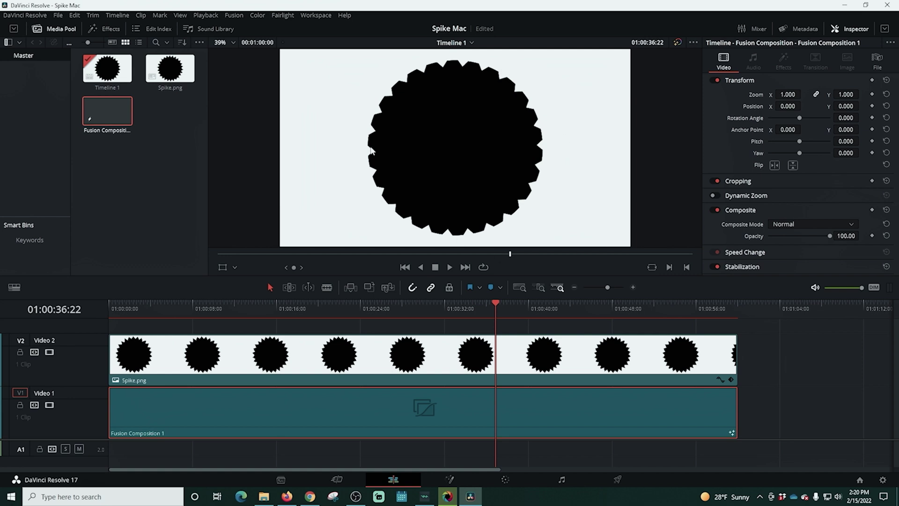
# - Enlarge Fusion's Ellipse1 to 0.551 width and height, then scrub the edit timeline to check the spikes
pyautogui.rightClick(343, 425)
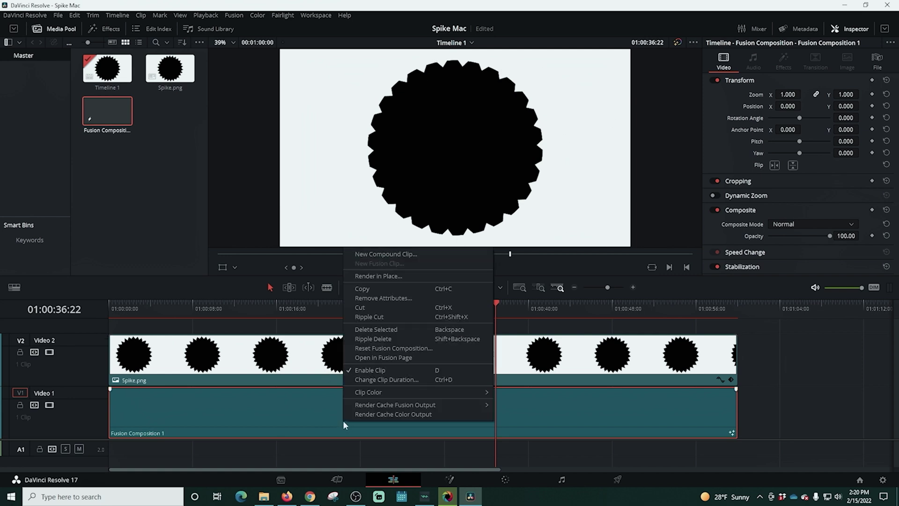
pyautogui.click(386, 357)
pyautogui.click(336, 344)
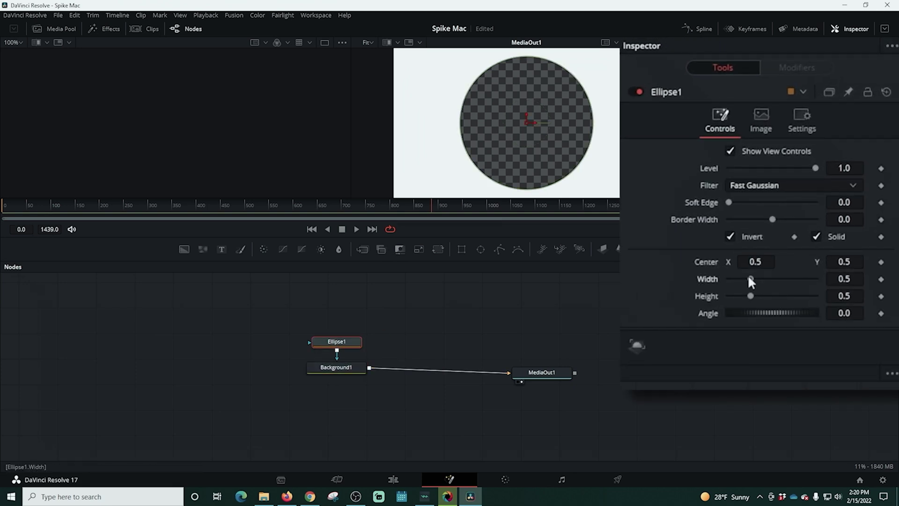
pyautogui.moveTo(749, 277); pyautogui.dragTo(749, 295)
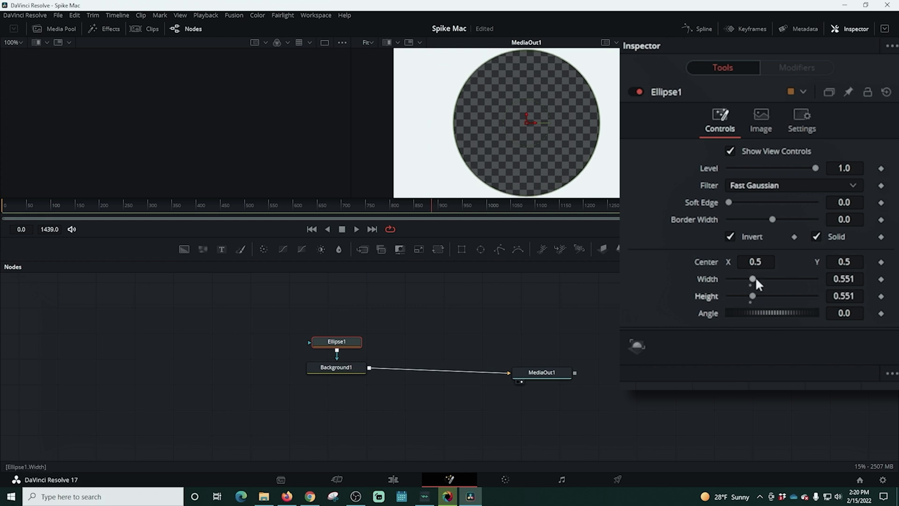
pyautogui.click(393, 479)
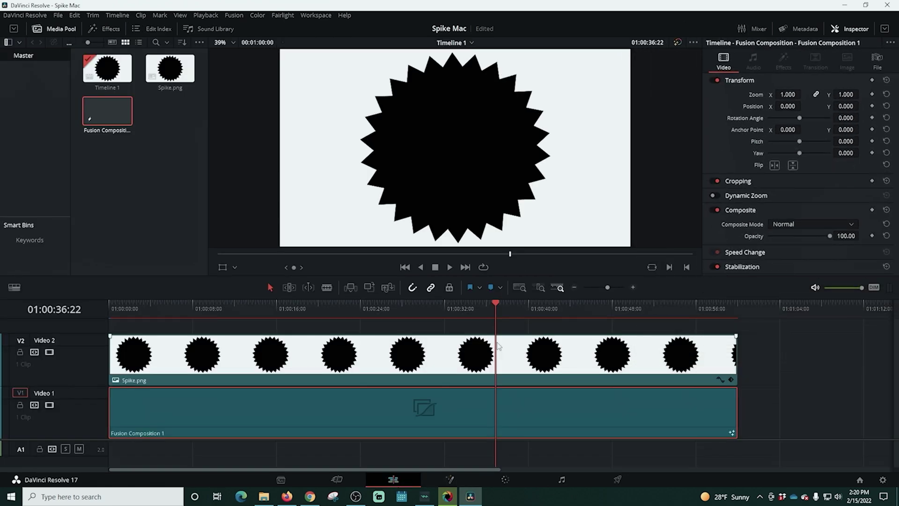
pyautogui.moveTo(499, 306); pyautogui.dragTo(734, 319)
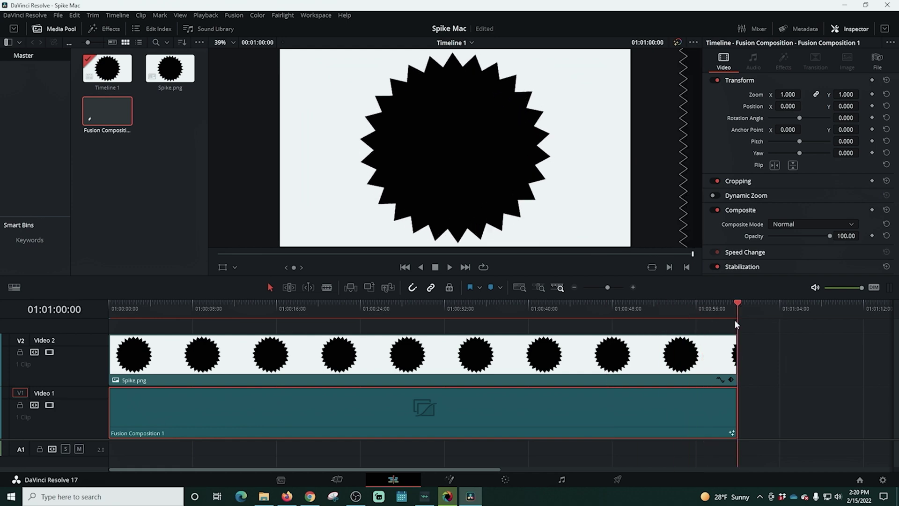
# - Name the render Counter Spike.mov and choose its save location
pyautogui.click(611, 476)
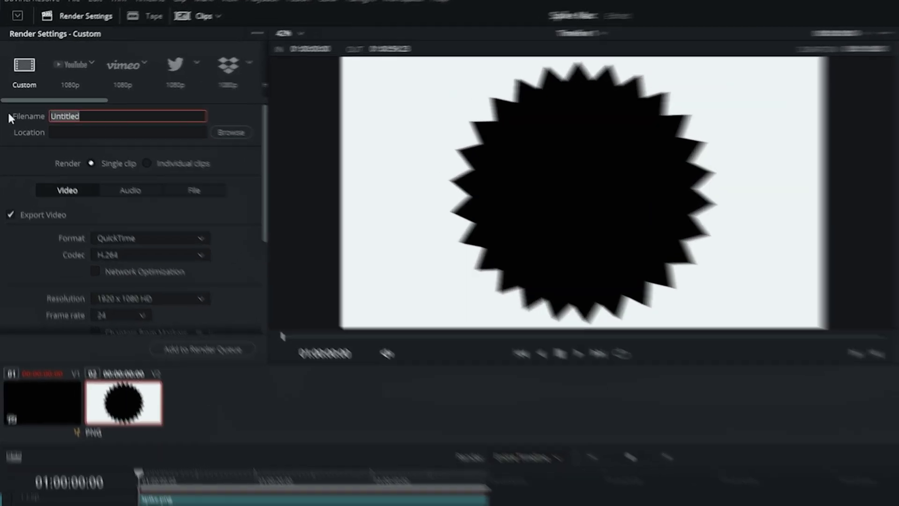
pyautogui.write('Counter Spl')
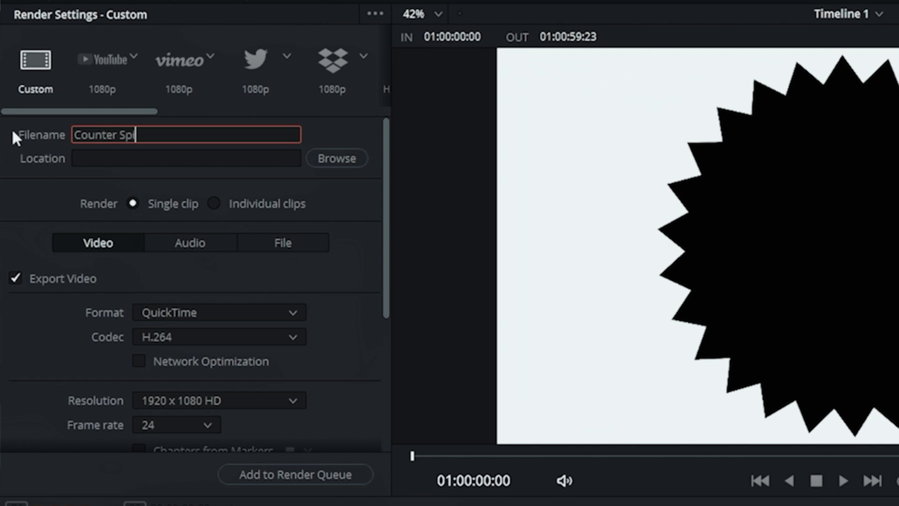
pyautogui.press('BackSpace')
pyautogui.write('ike')
pyautogui.click(315, 158)
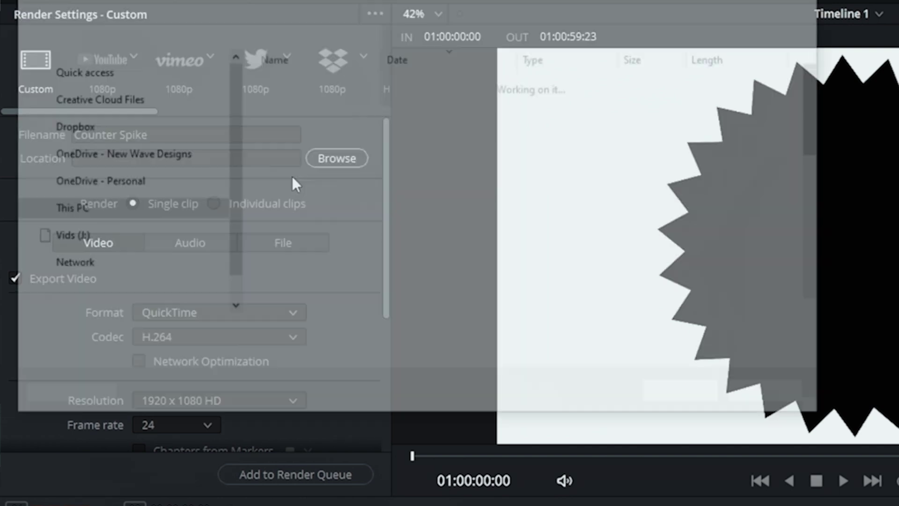
pyautogui.click(687, 396)
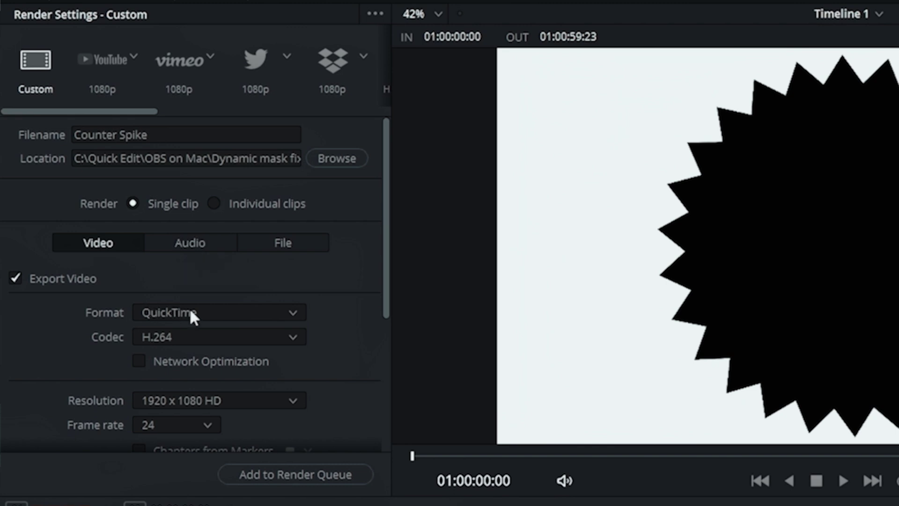
# - Set Uncompressed codec, BGRA 8-bit, 30 (3:2) frame rate and alpha export, then queue and render
pyautogui.moveTo(383, 246); pyautogui.dragTo(394, 333)
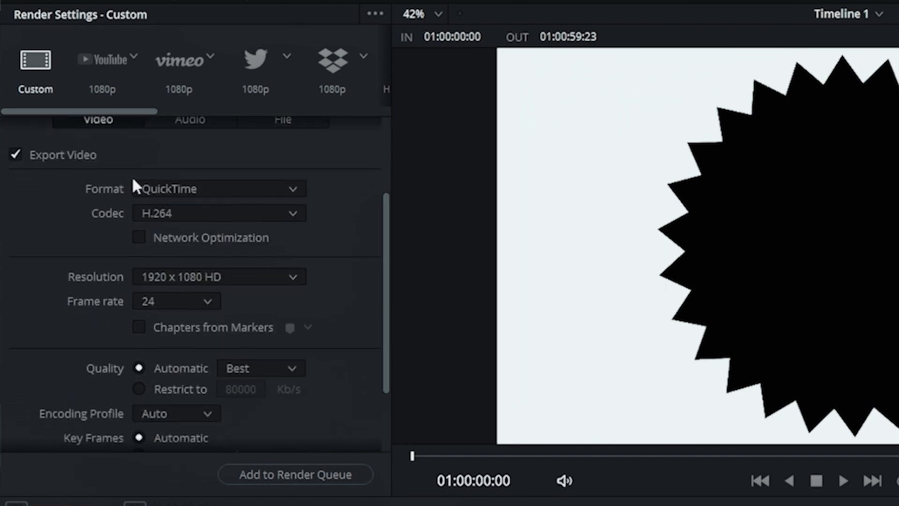
pyautogui.click(179, 209)
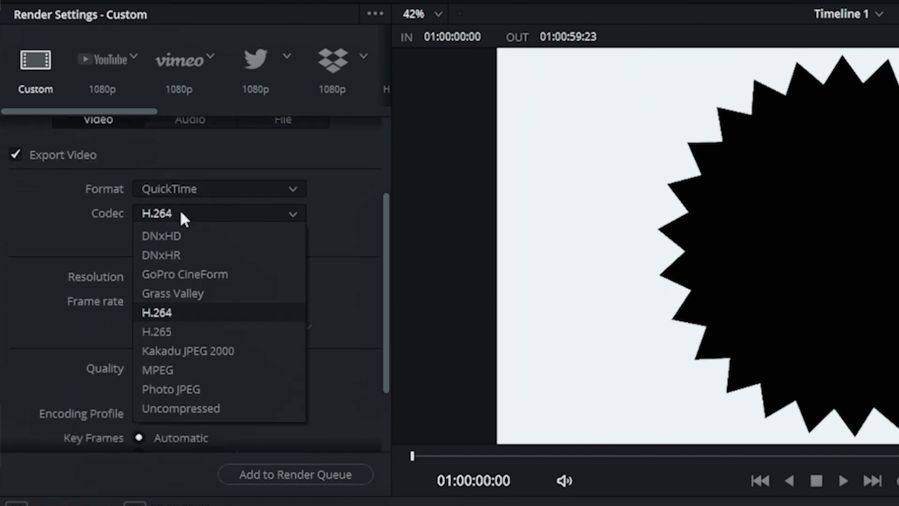
pyautogui.click(176, 408)
pyautogui.click(196, 267)
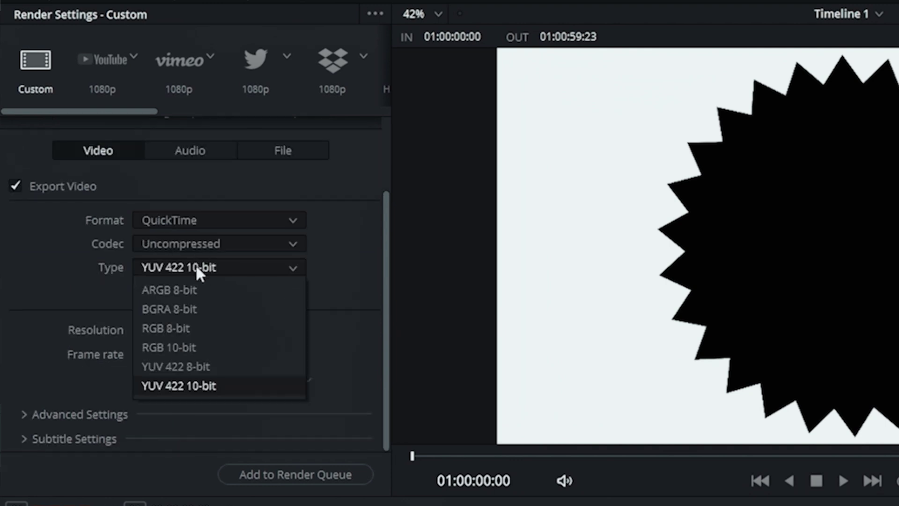
pyautogui.click(166, 304)
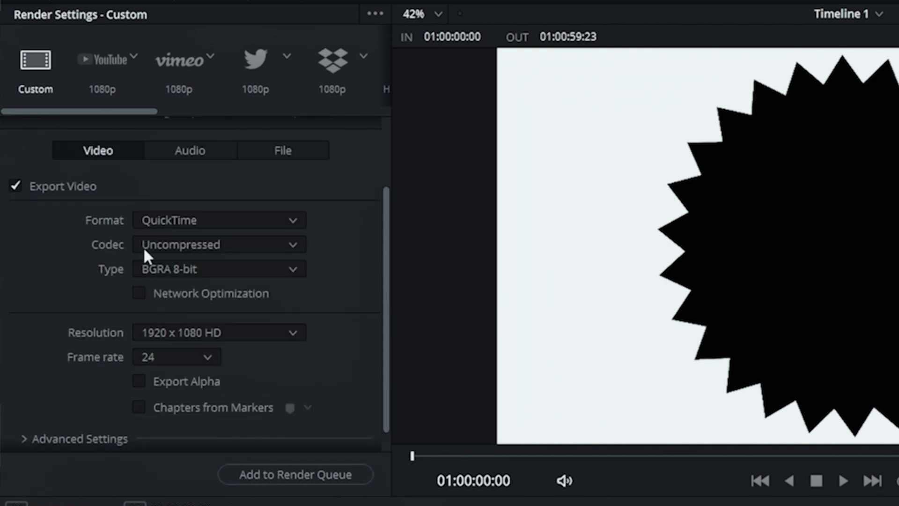
pyautogui.click(203, 356)
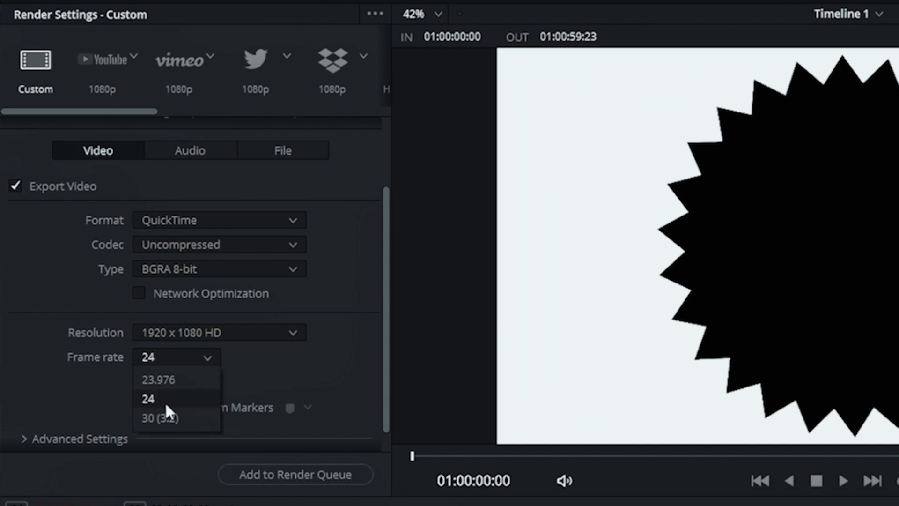
pyautogui.click(170, 415)
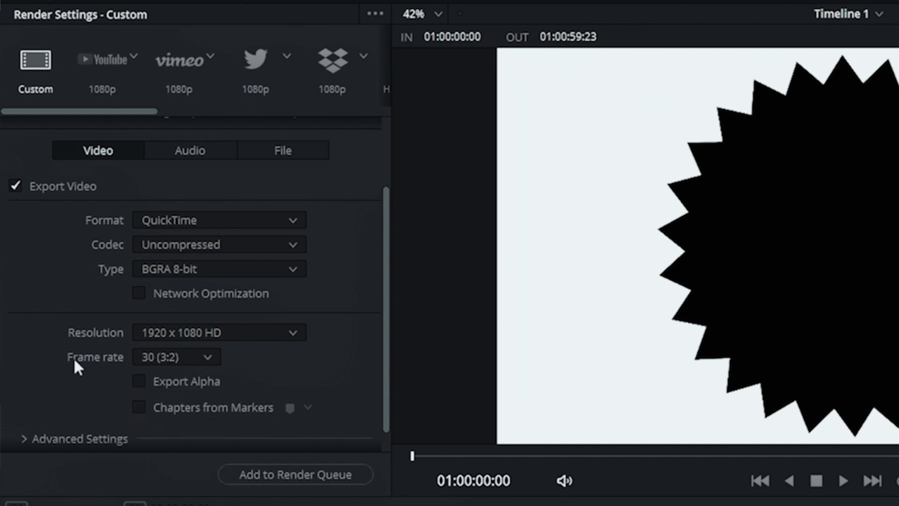
pyautogui.click(138, 380)
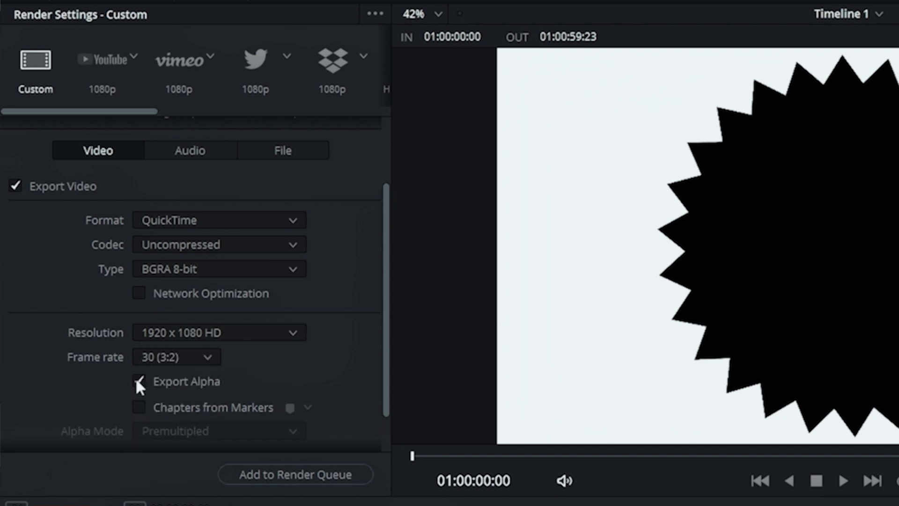
pyautogui.click(304, 467)
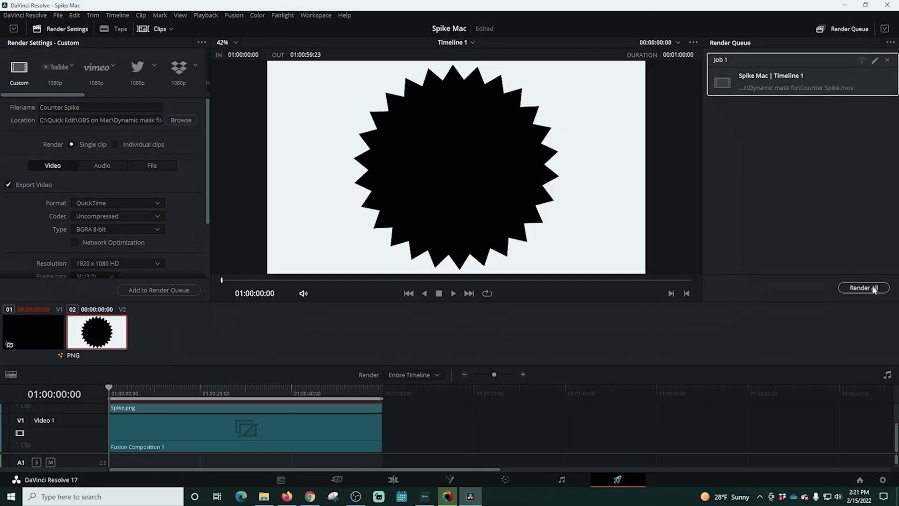
pyautogui.click(874, 287)
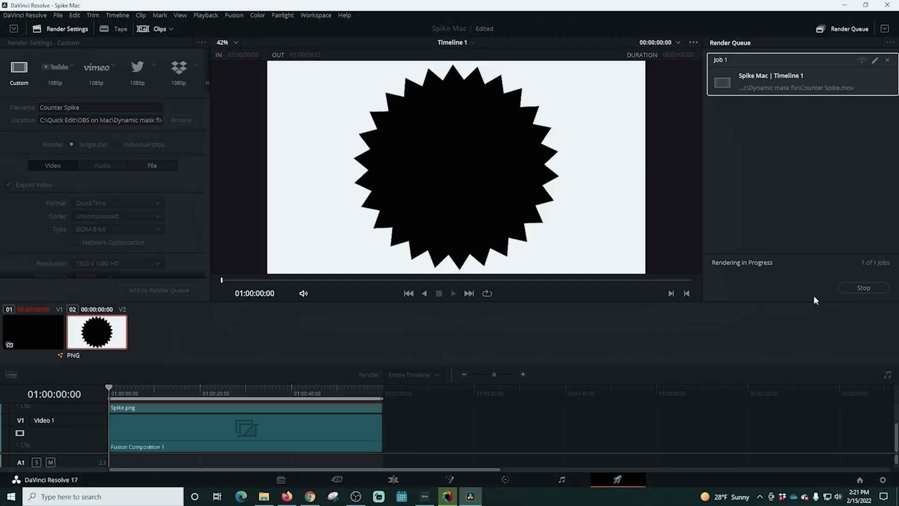
# - Change the end Rotation Angle keyframe to -360 so the spikes spin the opposite way
pyautogui.click(394, 479)
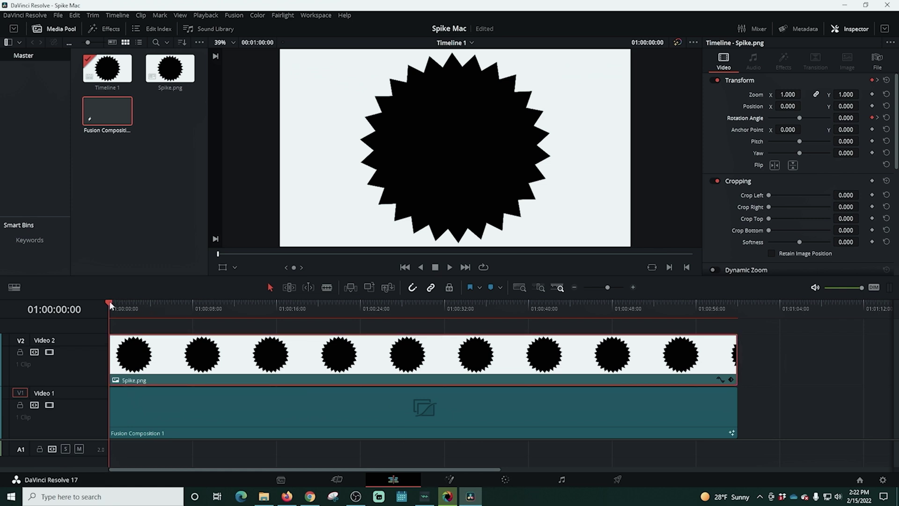
pyautogui.moveTo(110, 304); pyautogui.dragTo(738, 344)
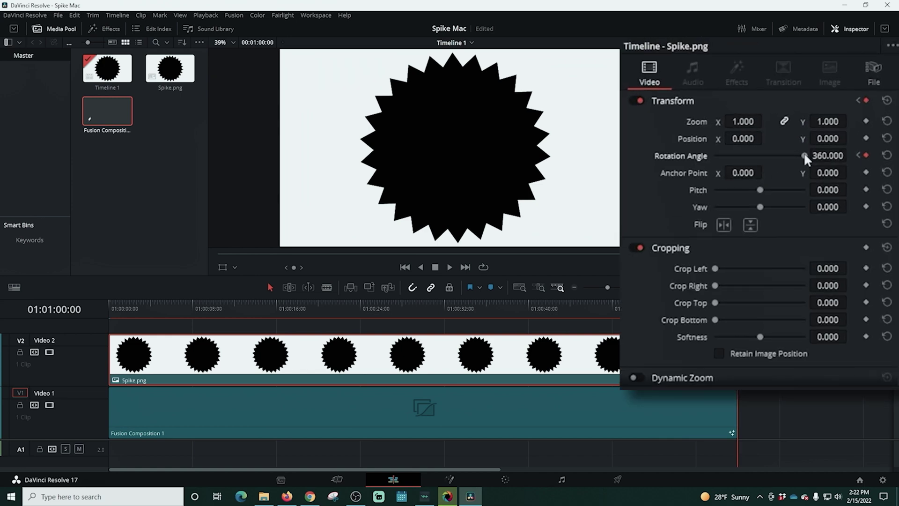
pyautogui.moveTo(803, 156); pyautogui.dragTo(649, 159)
pyautogui.moveTo(736, 302); pyautogui.dragTo(120, 340)
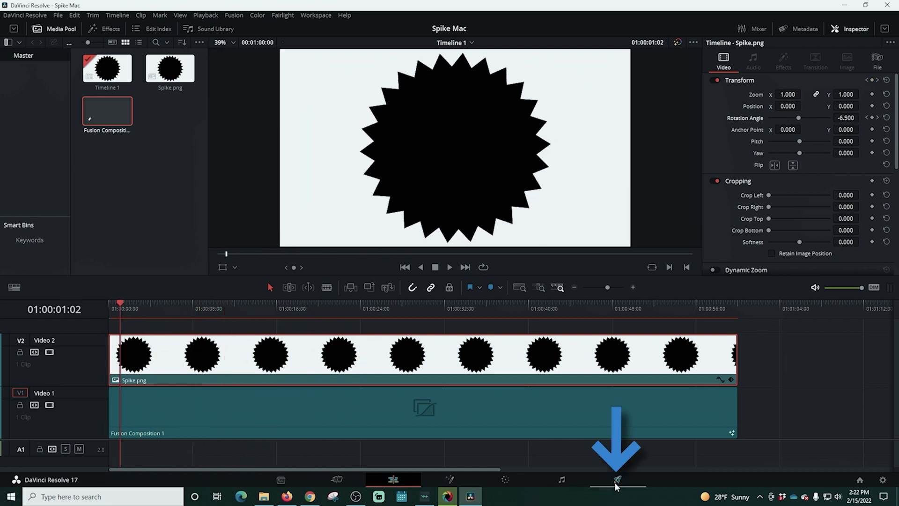
# - Rename the output to CounterClock, add it to the render queue and render it
pyautogui.click(617, 479)
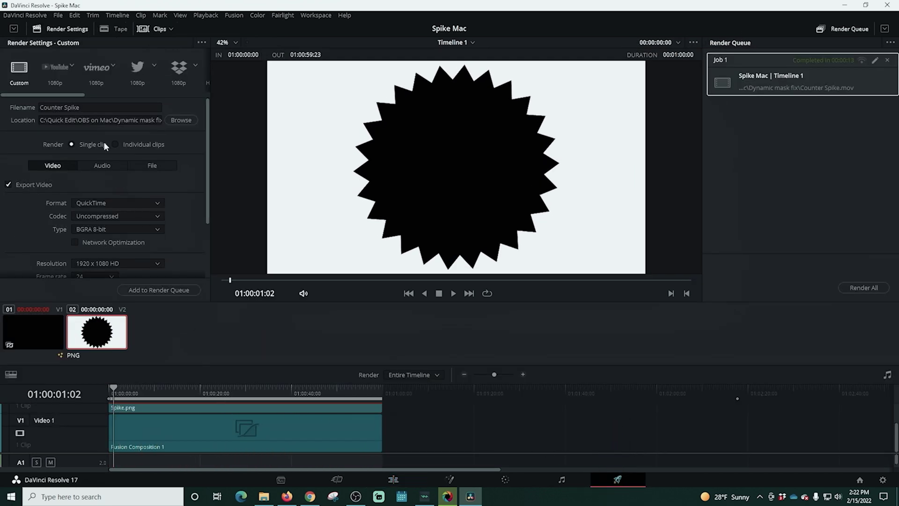
pyautogui.click(60, 107)
pyautogui.hotkey('shift', 'End')
pyautogui.write('C')
pyautogui.scroll(-1, 207, 214)
pyautogui.scroll(-3, 206, 215)
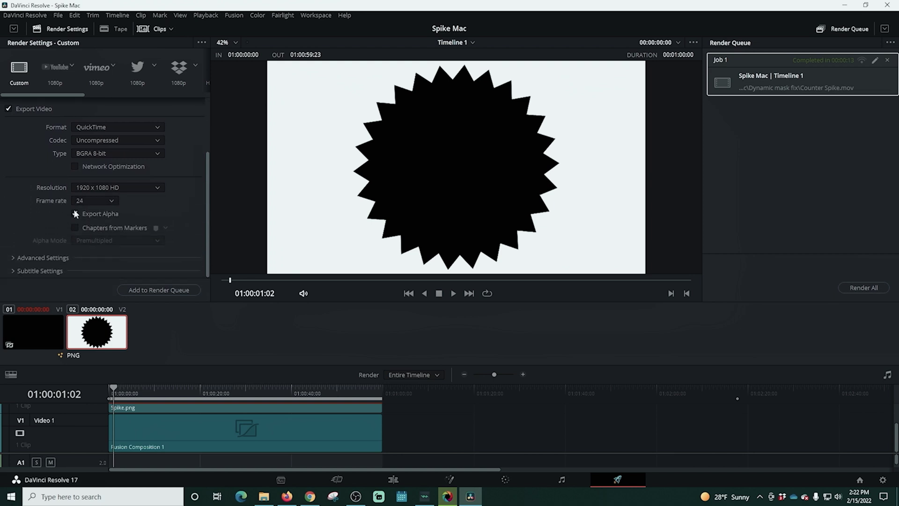
pyautogui.click(159, 290)
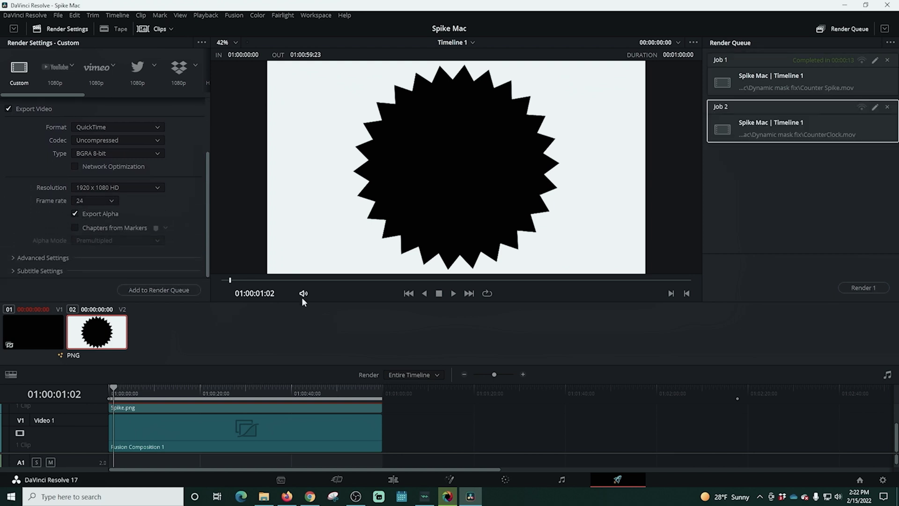
pyautogui.click(863, 287)
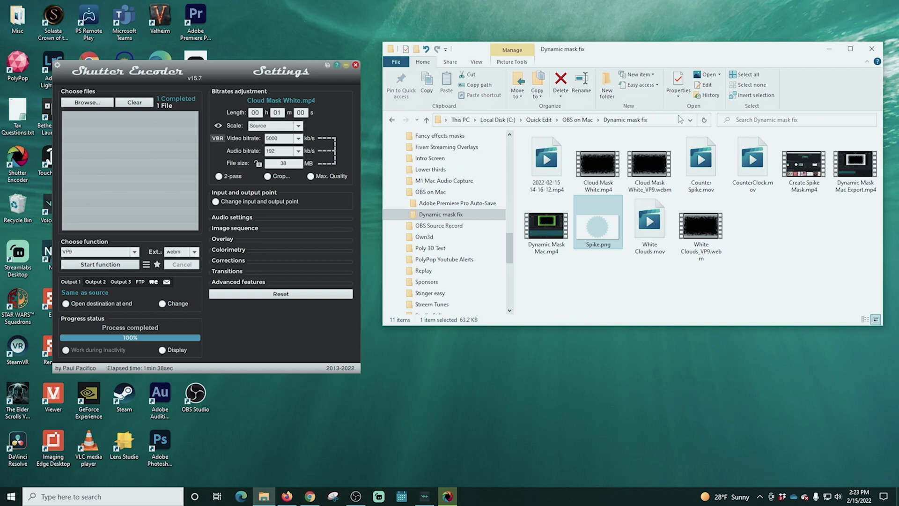
# - Load Counter Spike.mov and encode it to VP9 WebM with the alpha channel enabled
pyautogui.moveTo(701, 165); pyautogui.dragTo(148, 156)
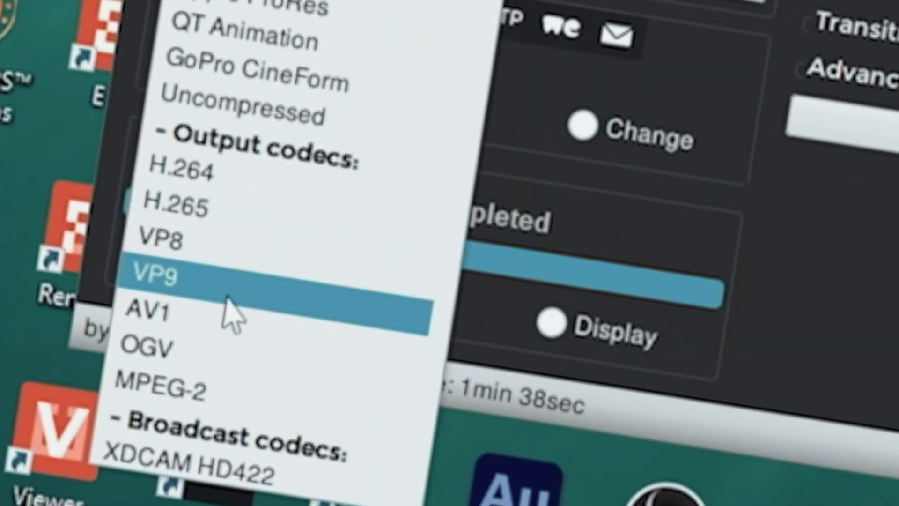
pyautogui.click(225, 296)
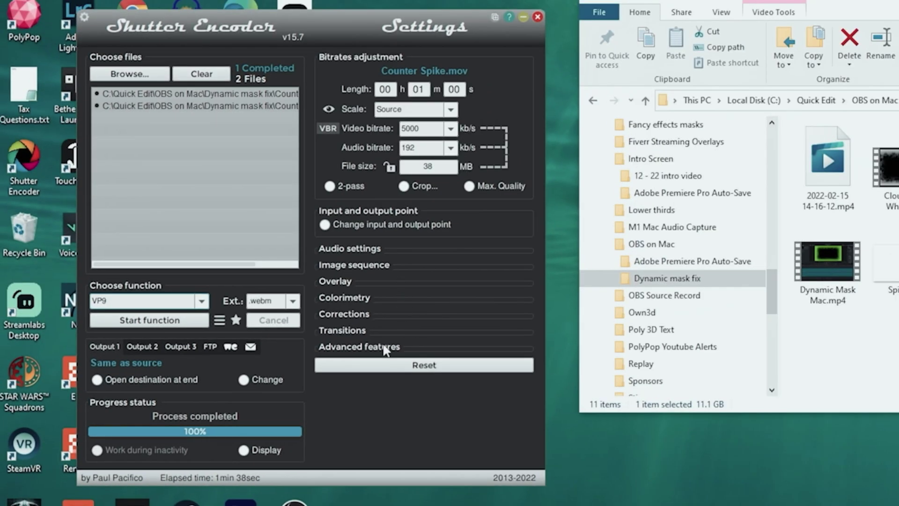
pyautogui.click(383, 348)
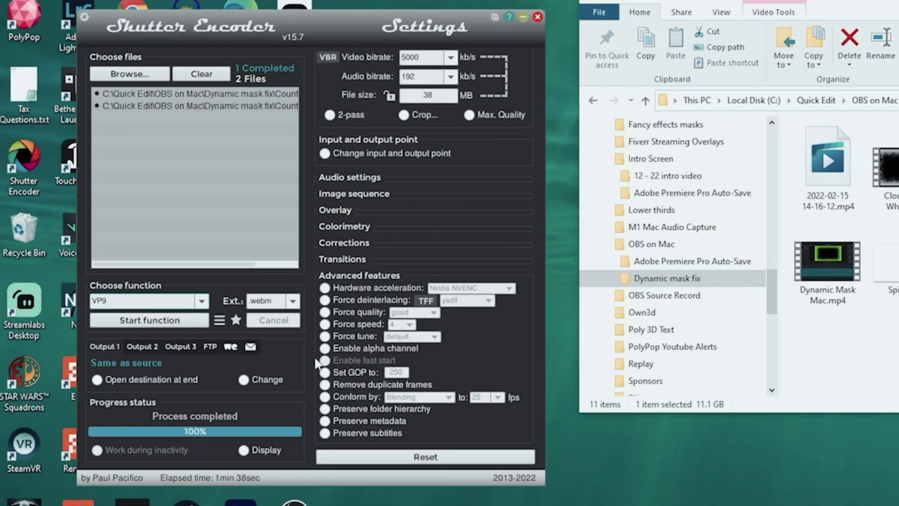
pyautogui.click(371, 349)
pyautogui.click(174, 320)
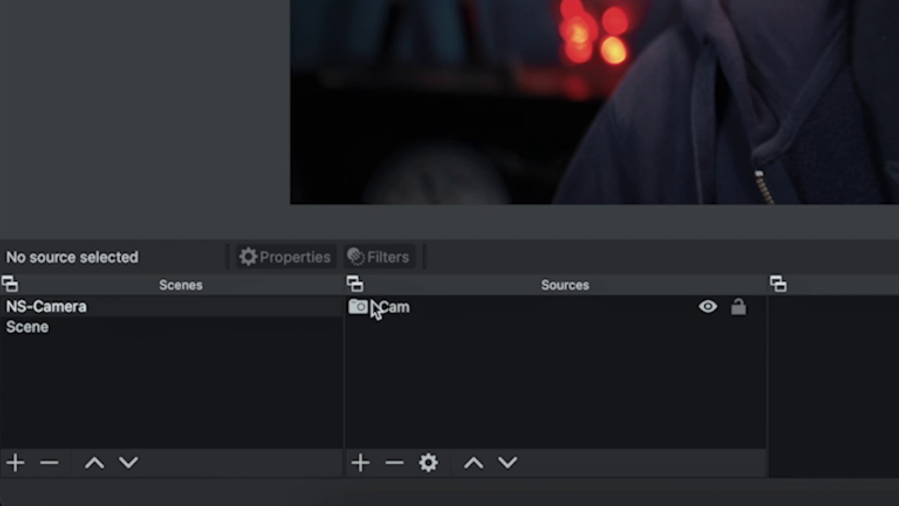
# - Rename the second scene to NS-Counter Spikes
pyautogui.rightClick(34, 330)
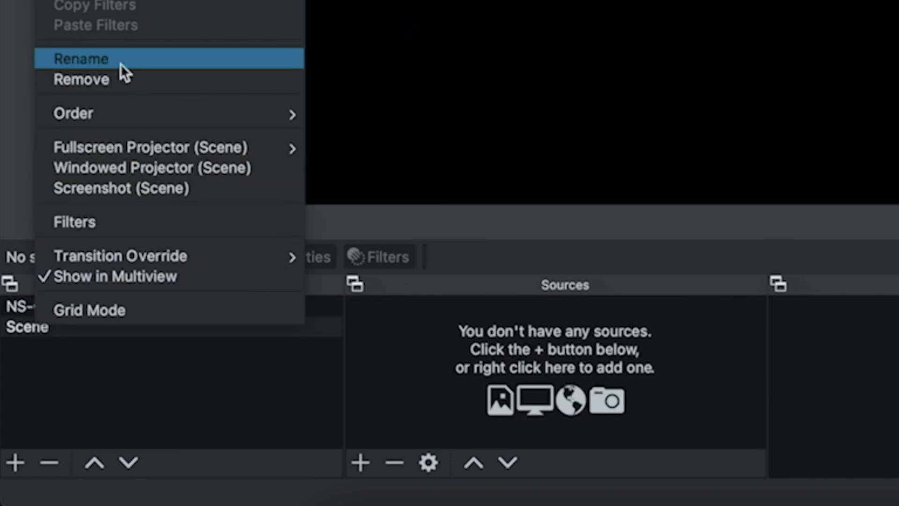
pyautogui.click(120, 62)
pyautogui.write('NS')
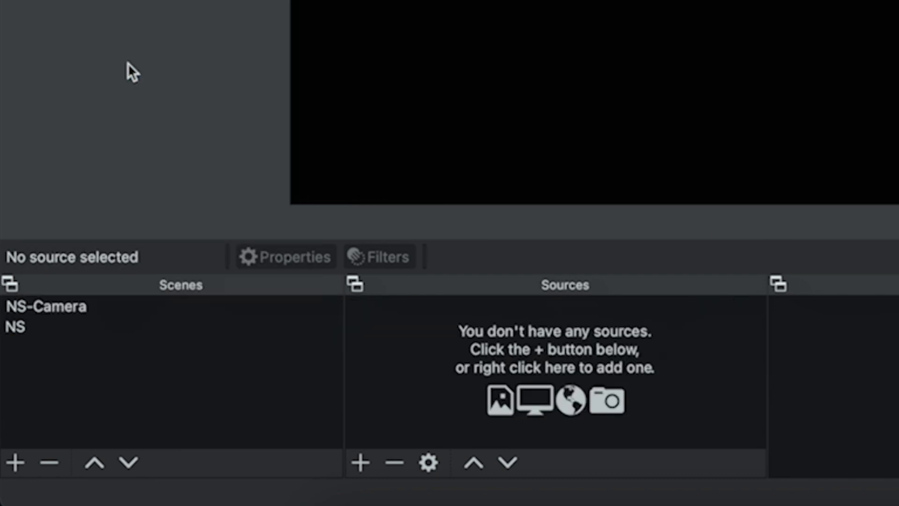
pyautogui.write('-Counter Spikes')
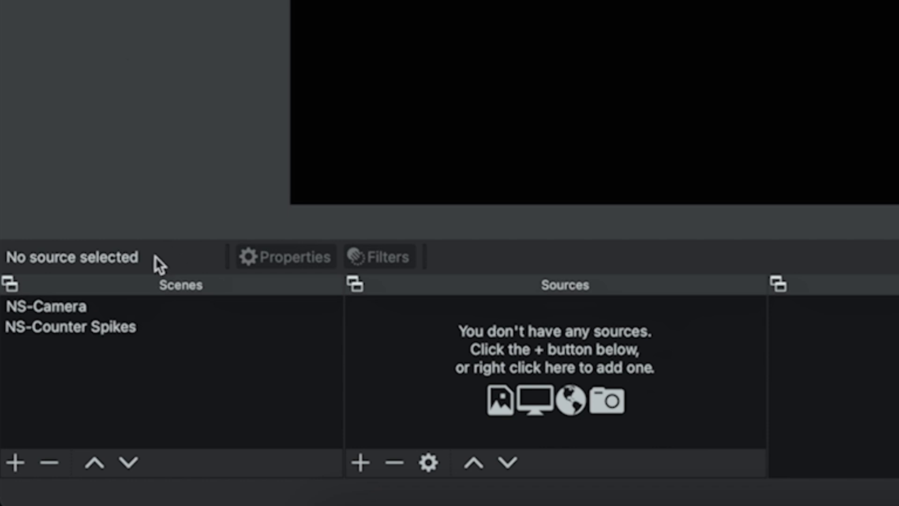
# - Add a looping Counter Spikes media source playing Counter Spike_VP9.webm
pyautogui.click(360, 463)
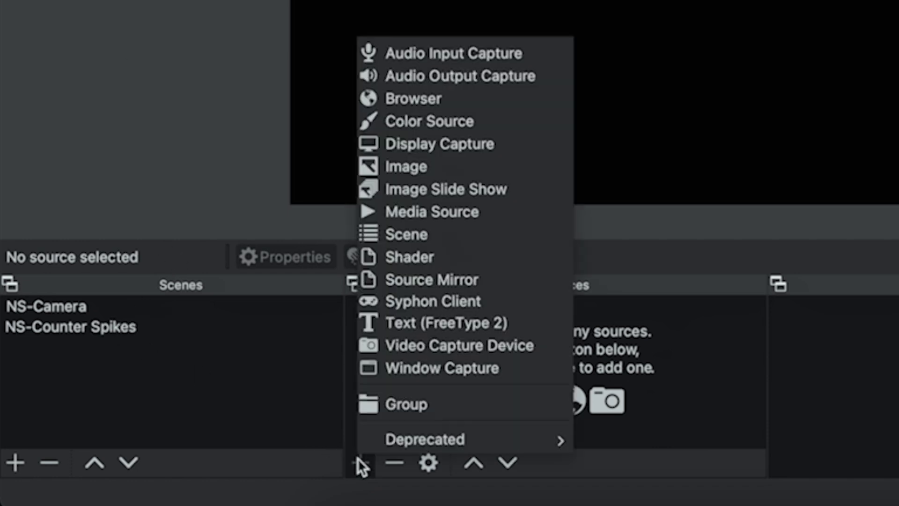
pyautogui.click(415, 214)
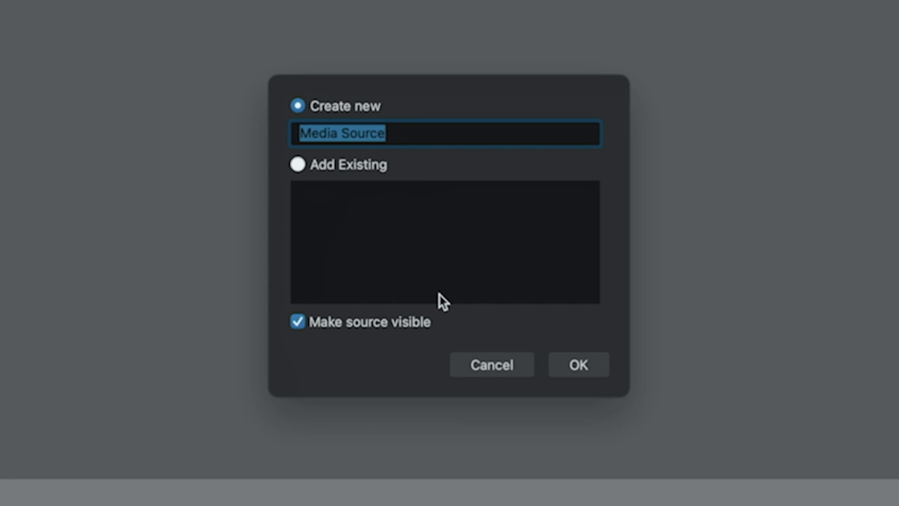
pyautogui.write('Counter Spikes')
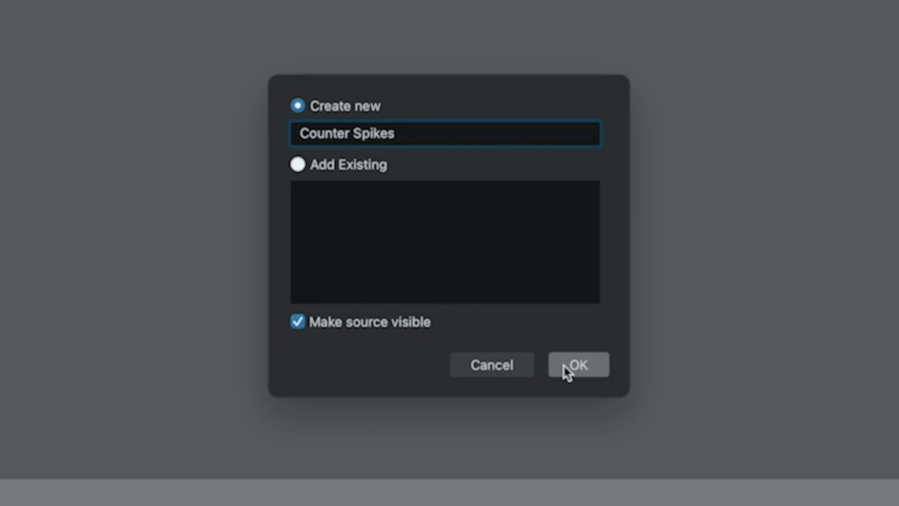
pyautogui.click(571, 366)
pyautogui.click(690, 327)
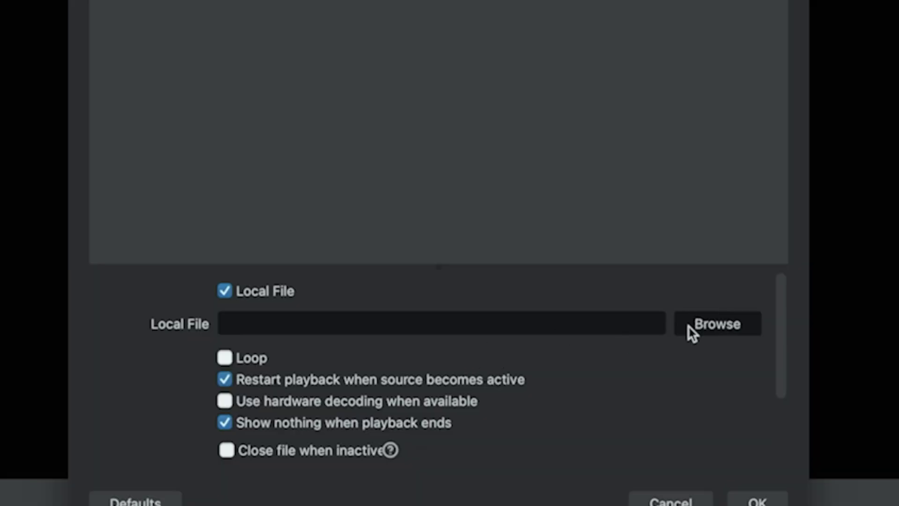
pyautogui.click(347, 101)
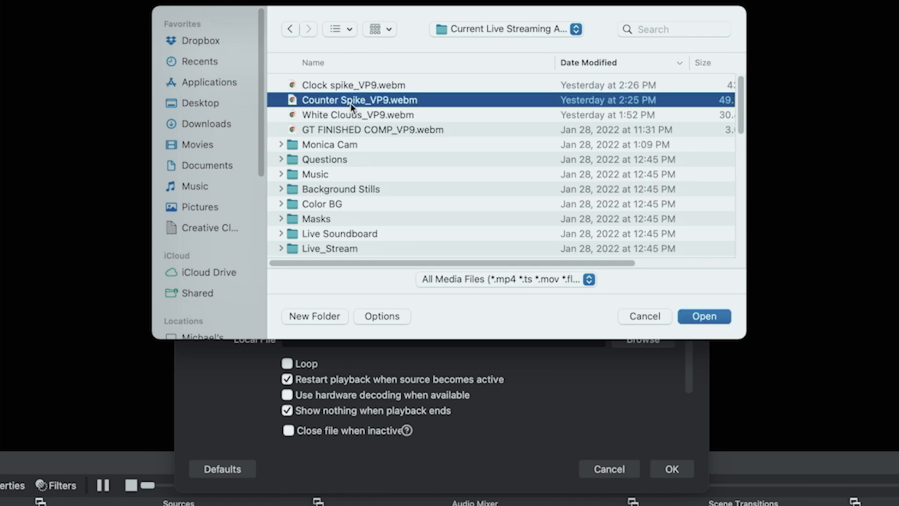
pyautogui.click(702, 316)
pyautogui.click(287, 364)
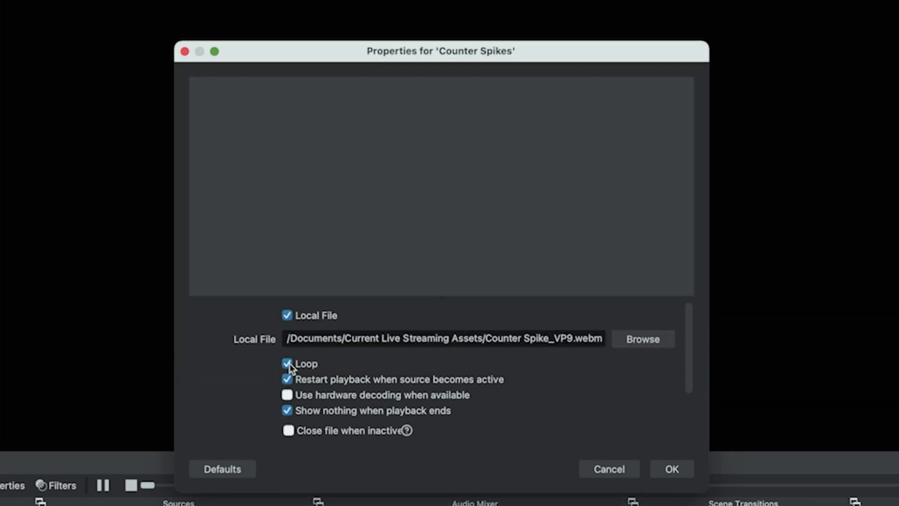
pyautogui.click(677, 474)
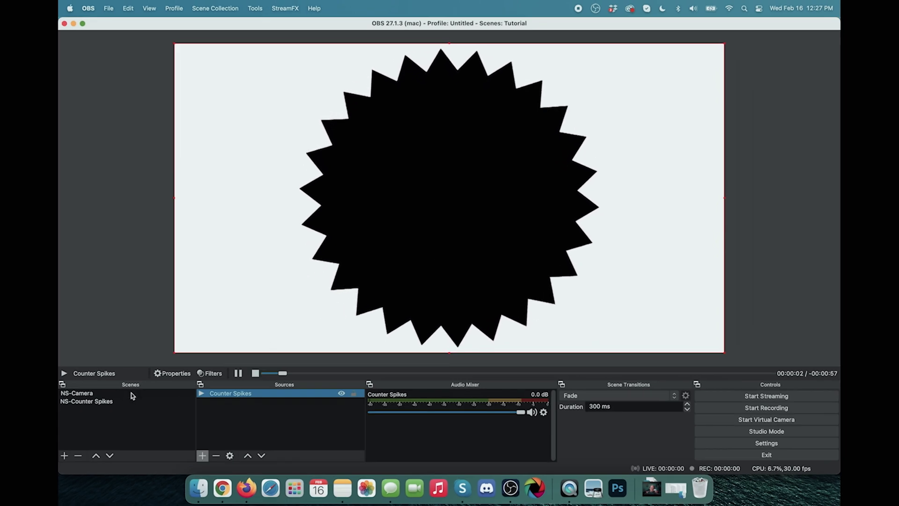
# - Add a new scene named NS-Clock Spikes
pyautogui.click(65, 455)
pyautogui.write('N')
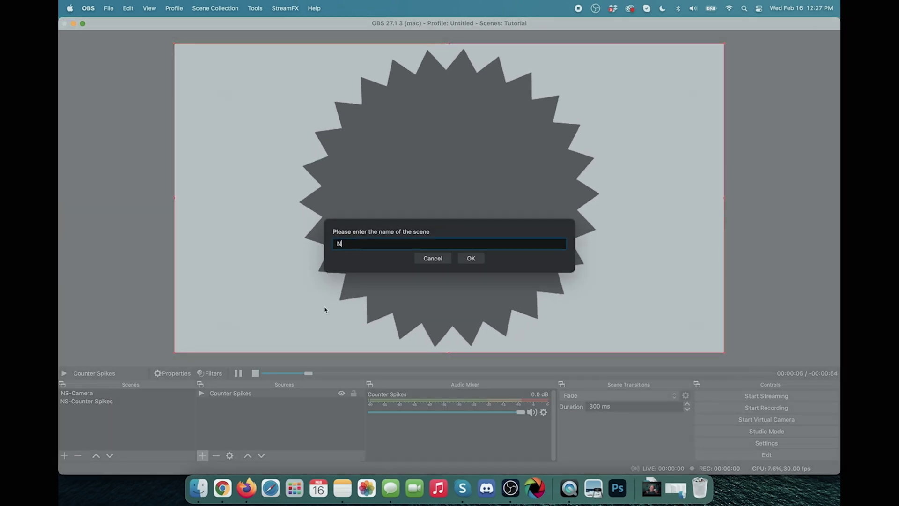
pyautogui.write('S-Clock Spikes')
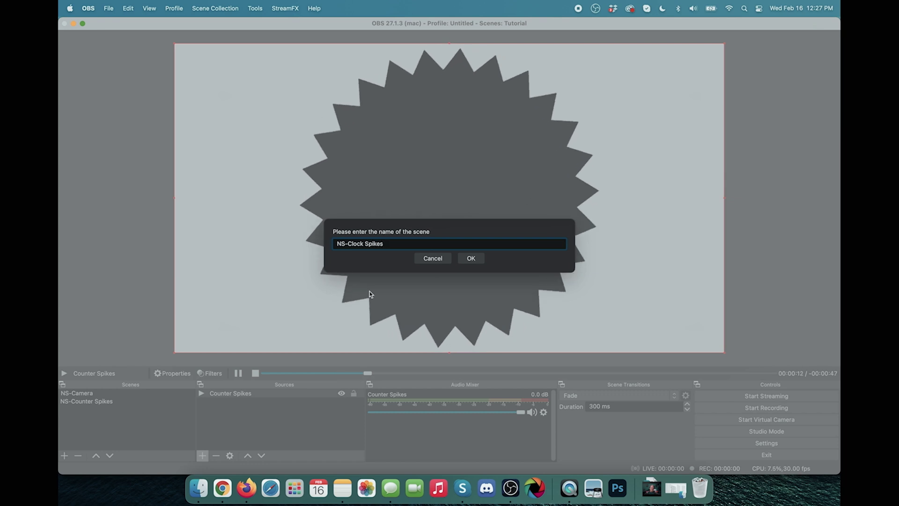
pyautogui.click(470, 258)
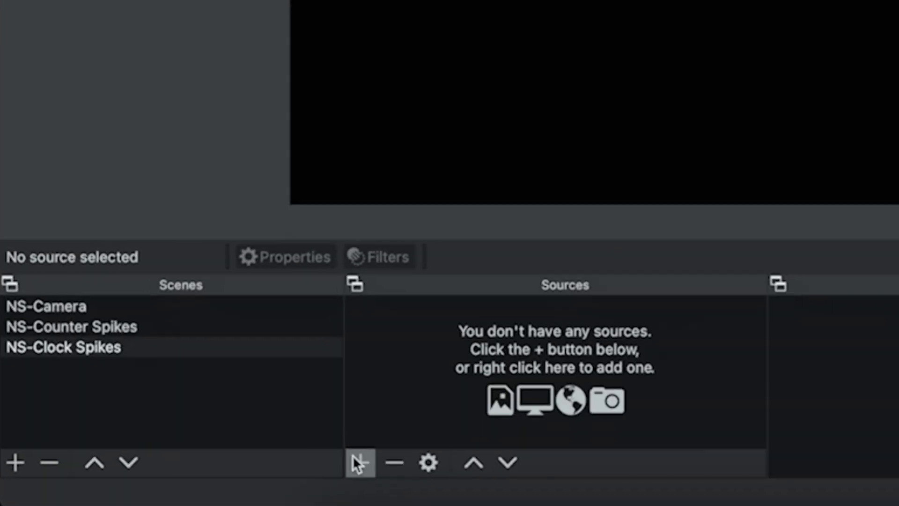
# - Add a Clock Spikes media source playing Clock spike_VP9.webm
pyautogui.click(224, 456)
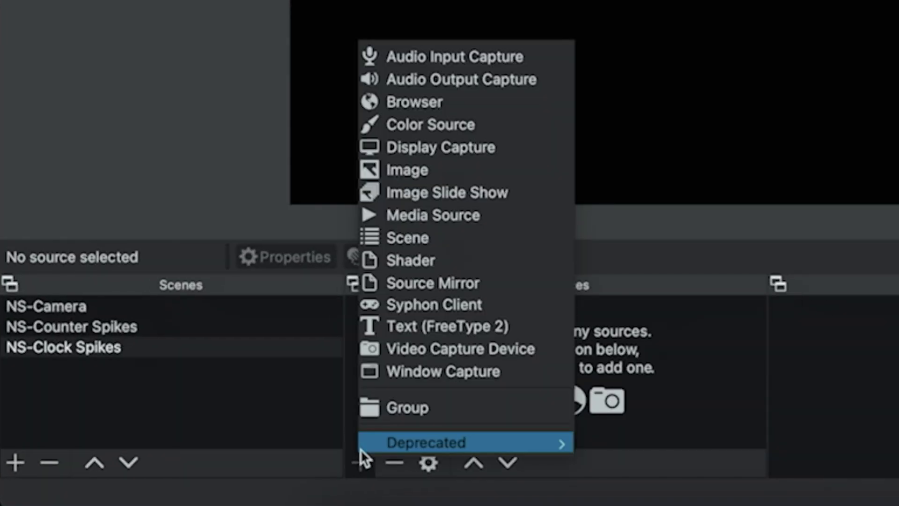
pyautogui.click(448, 217)
pyautogui.write('Clock Spike')
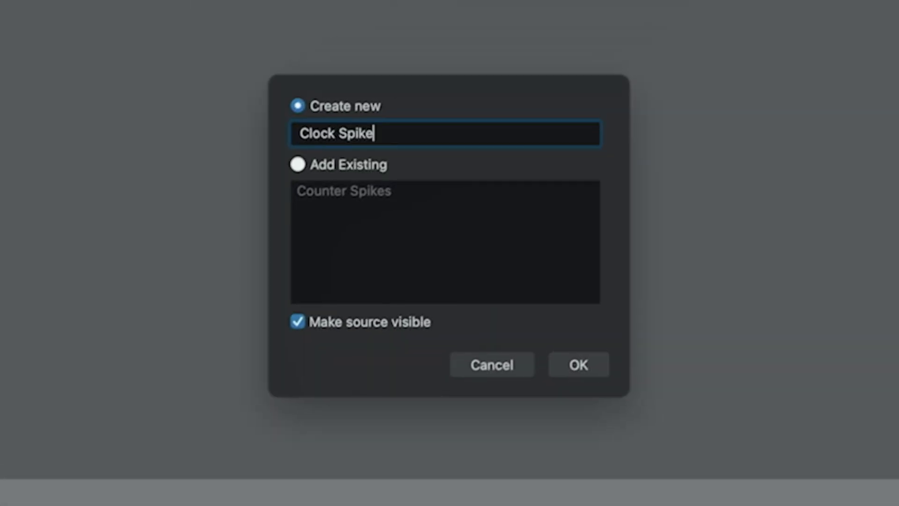
pyautogui.write('s')
pyautogui.click(590, 366)
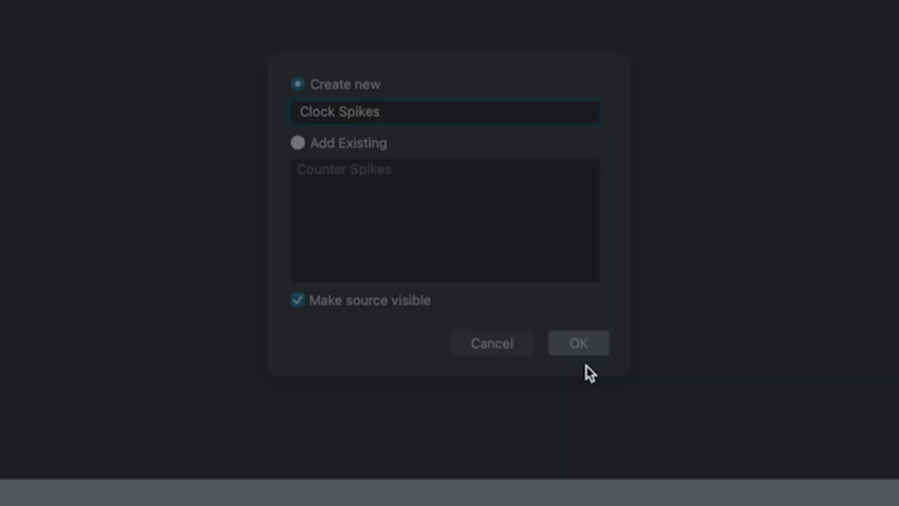
pyautogui.click(707, 324)
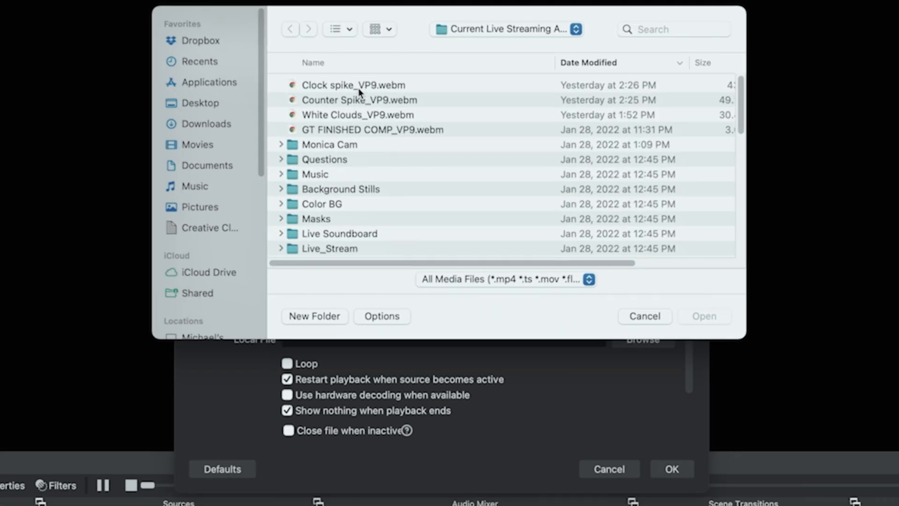
pyautogui.click(358, 86)
pyautogui.click(704, 317)
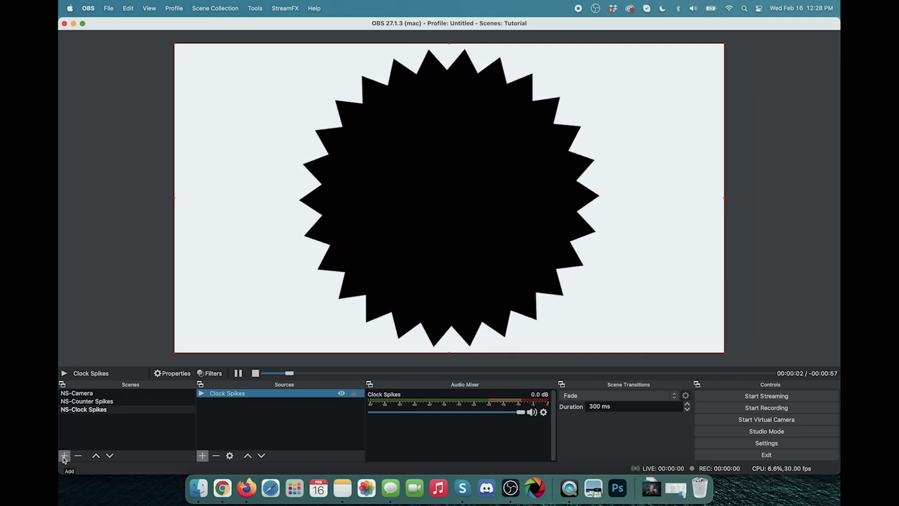
# - Start another scene named NS Spike Camera and delete the space after NS
pyautogui.click(64, 455)
pyautogui.write('NS Spike ')
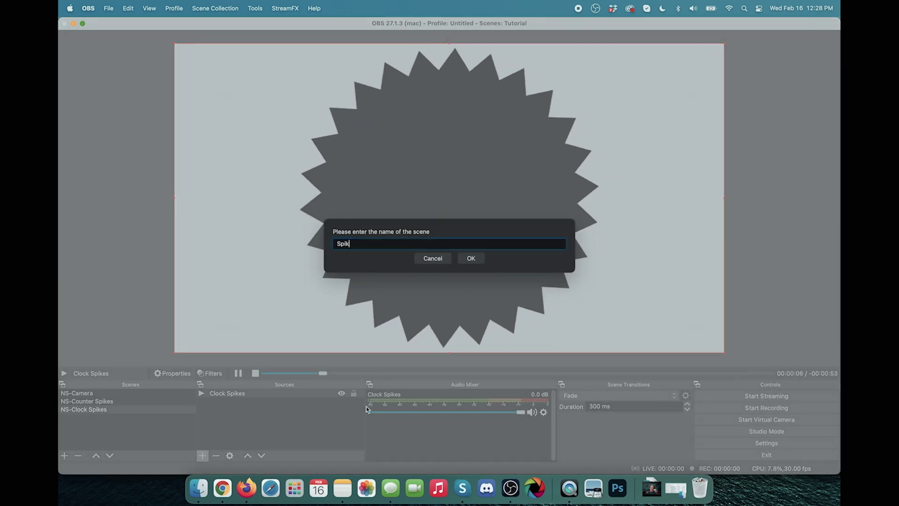
pyautogui.write('Camera')
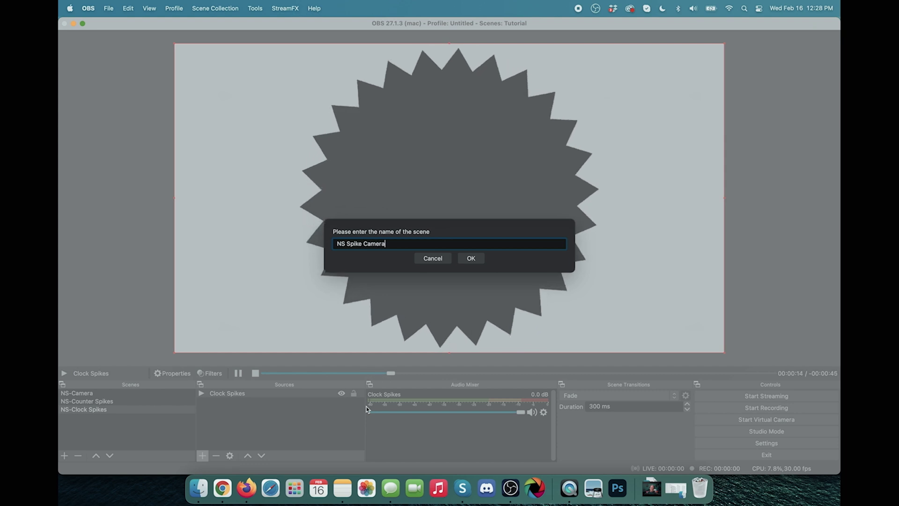
pyautogui.click(349, 244)
pyautogui.press('BackSpace')
# - Name the scene NS-Spike Camera and add a SpikeCam source mirror of the Cam source
pyautogui.write('-')
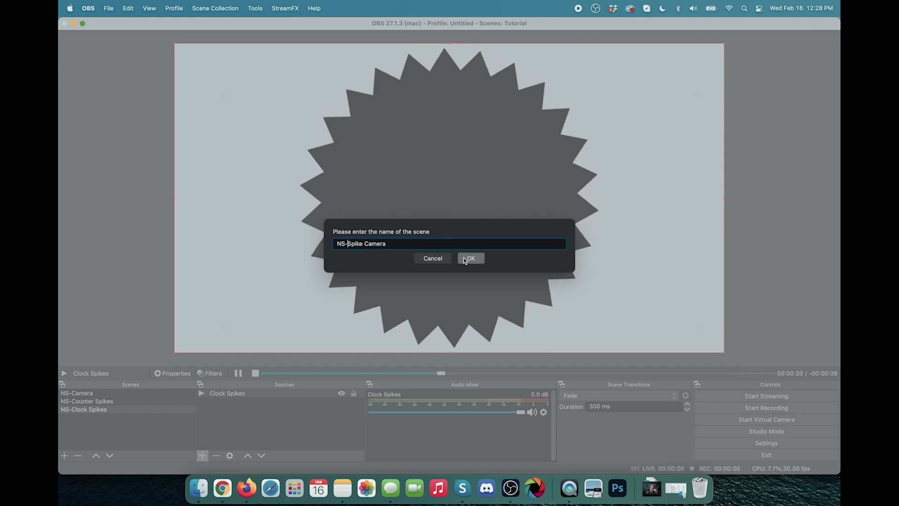
pyautogui.click(470, 258)
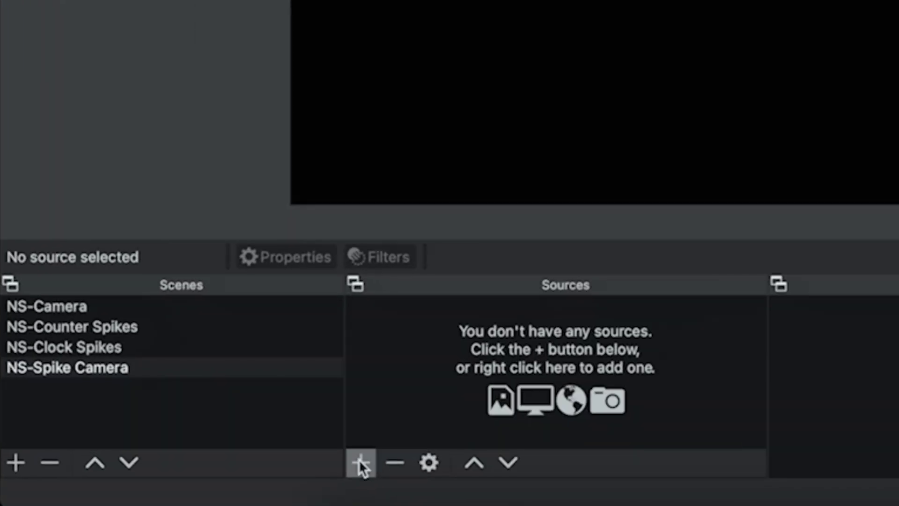
pyautogui.click(360, 461)
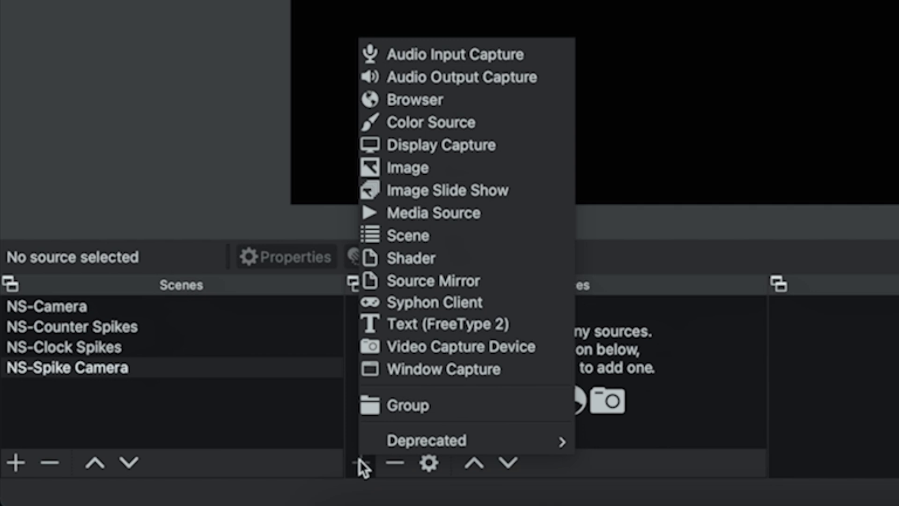
pyautogui.click(423, 279)
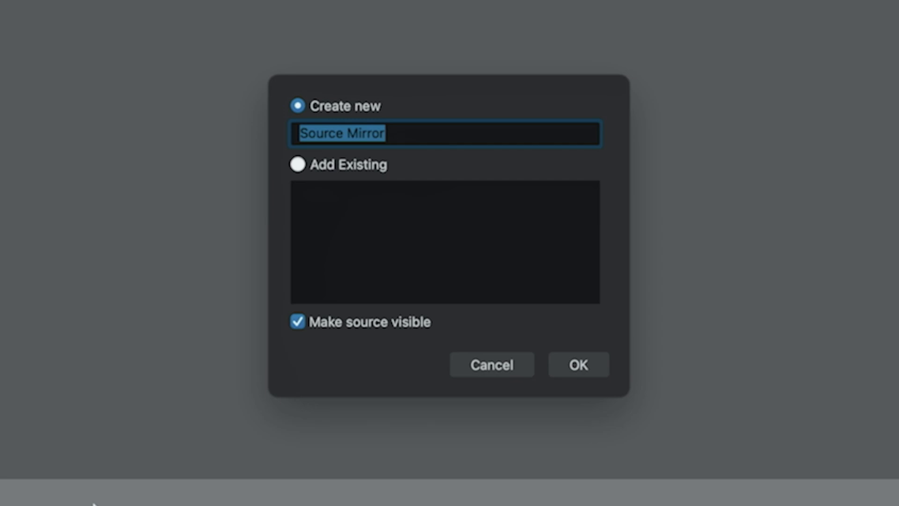
pyautogui.click(593, 371)
pyautogui.click(498, 361)
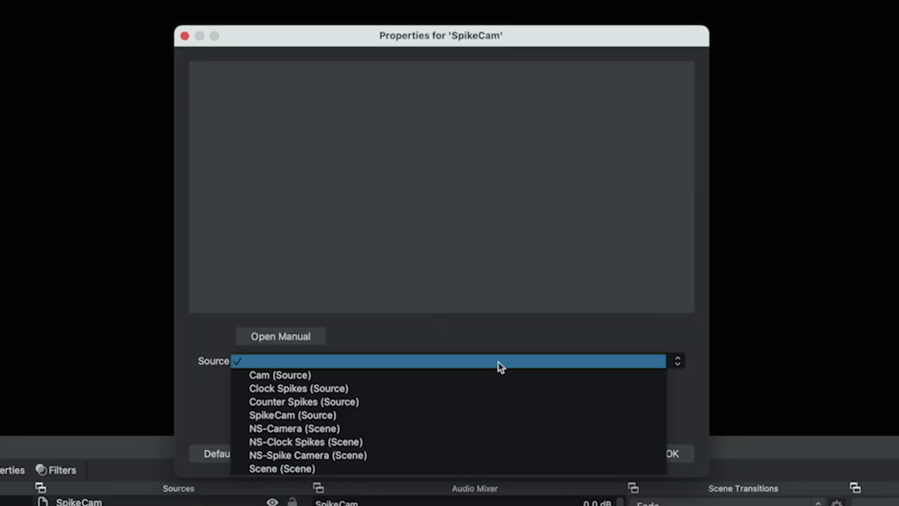
pyautogui.click(393, 374)
# - Confirm SpikeCam, then give it a Dynamic Mask from Counter Spikes with Alpha Input Value -1.01
pyautogui.click(658, 452)
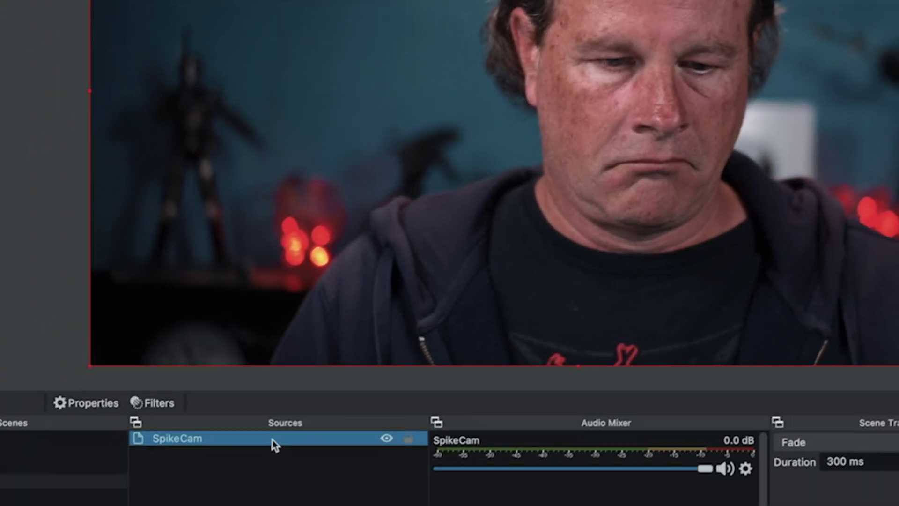
pyautogui.rightClick(274, 445)
pyautogui.click(316, 413)
pyautogui.click(252, 443)
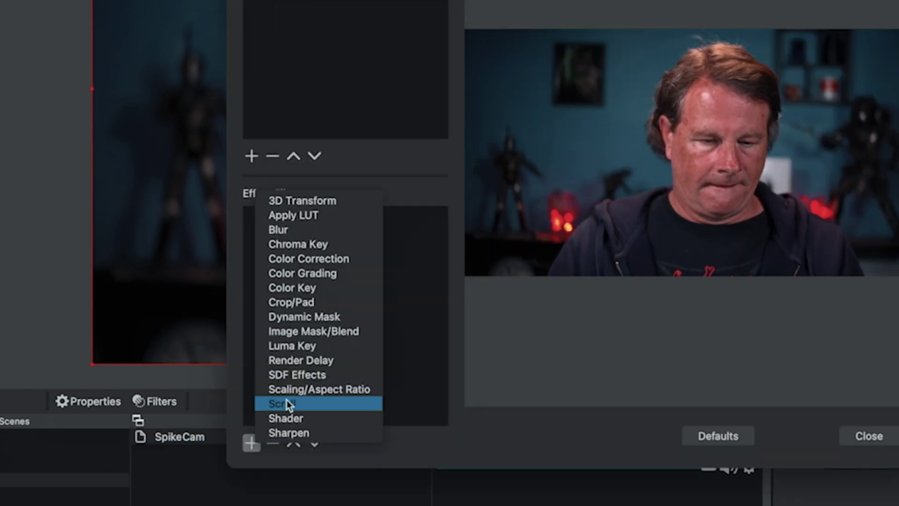
pyautogui.click(303, 317)
pyautogui.click(600, 191)
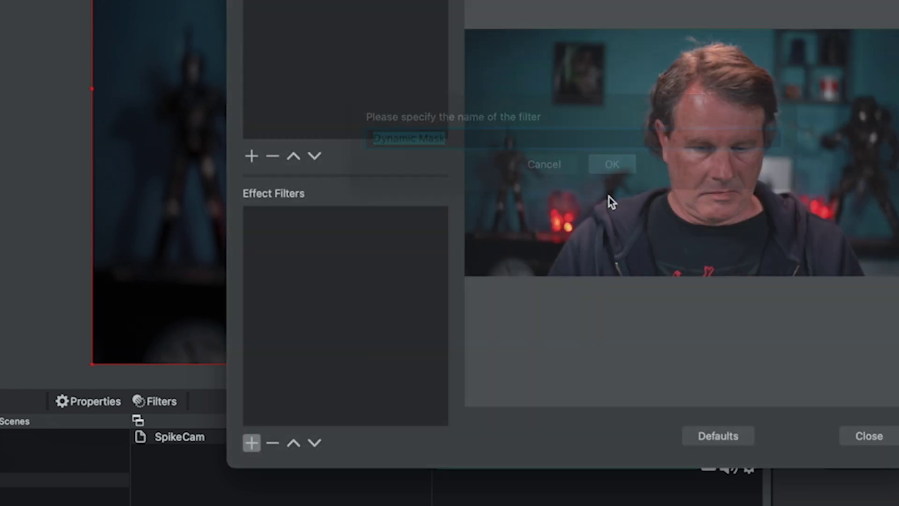
pyautogui.click(504, 305)
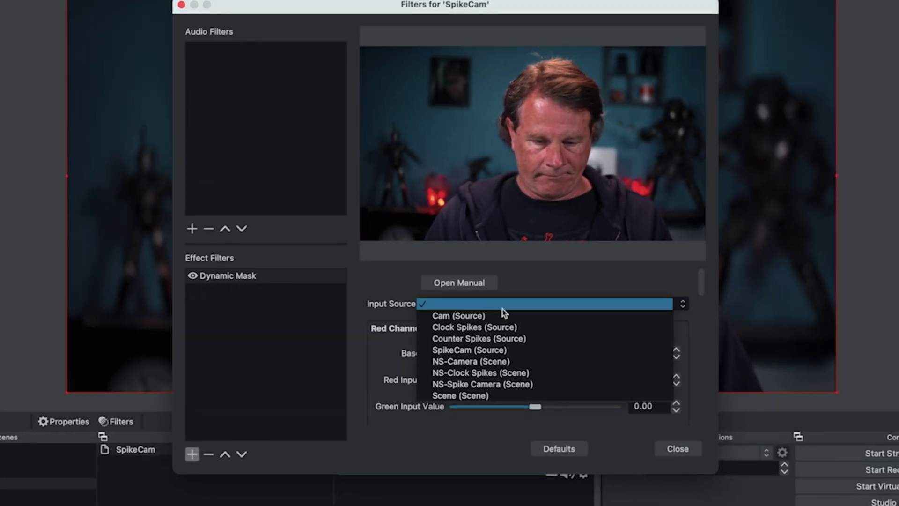
pyautogui.click(495, 338)
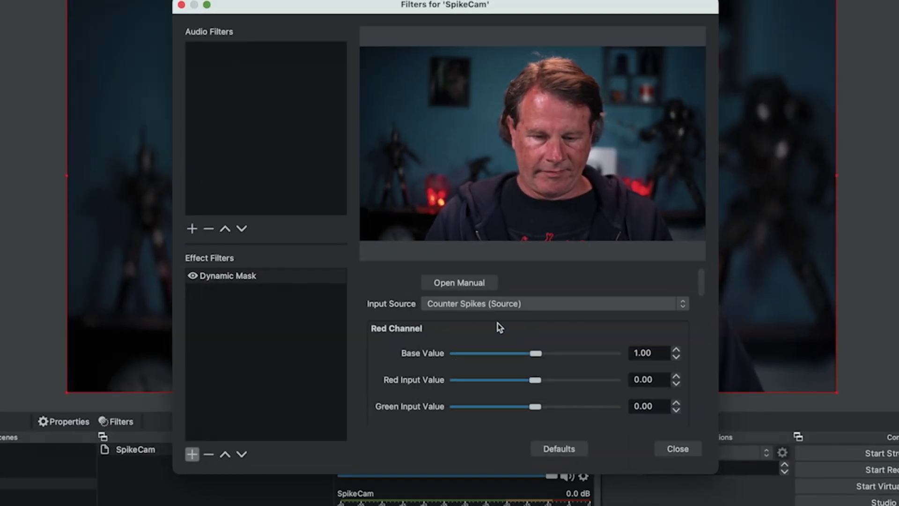
pyautogui.moveTo(702, 293); pyautogui.dragTo(713, 417)
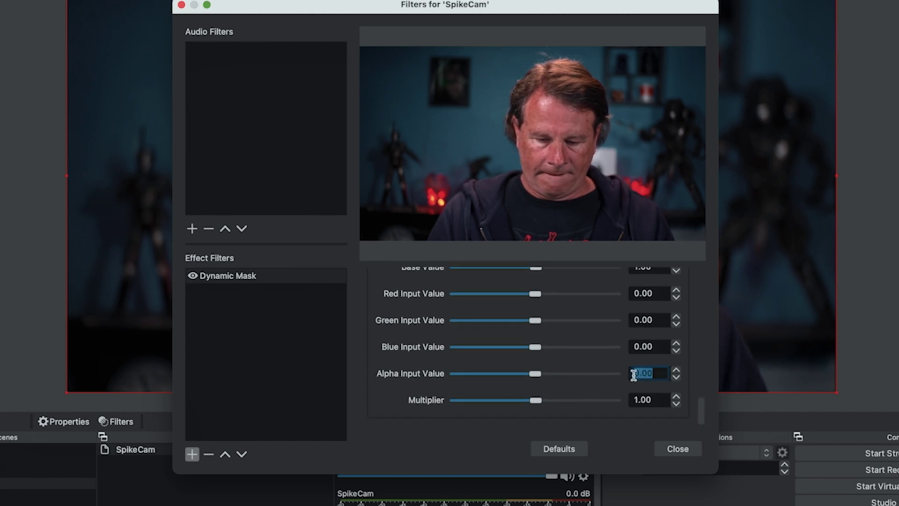
pyautogui.write('-1.01')
pyautogui.press('Return')
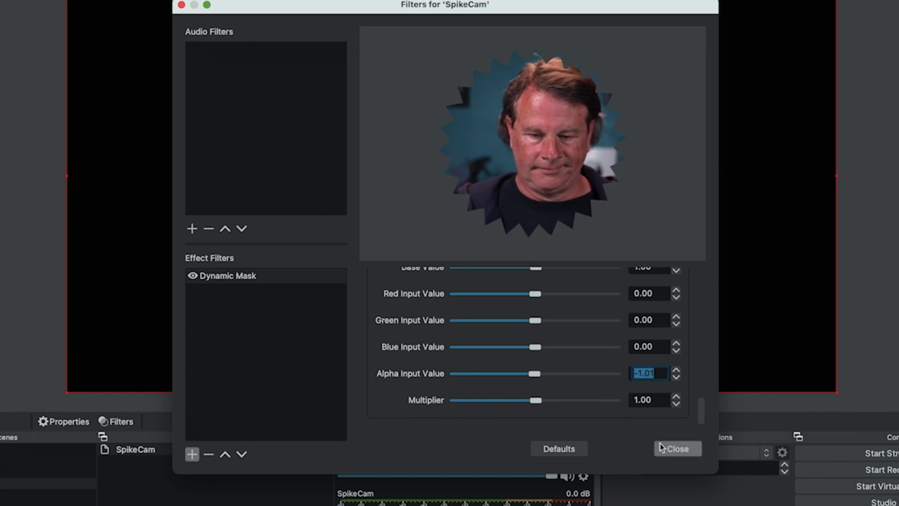
pyautogui.click(673, 449)
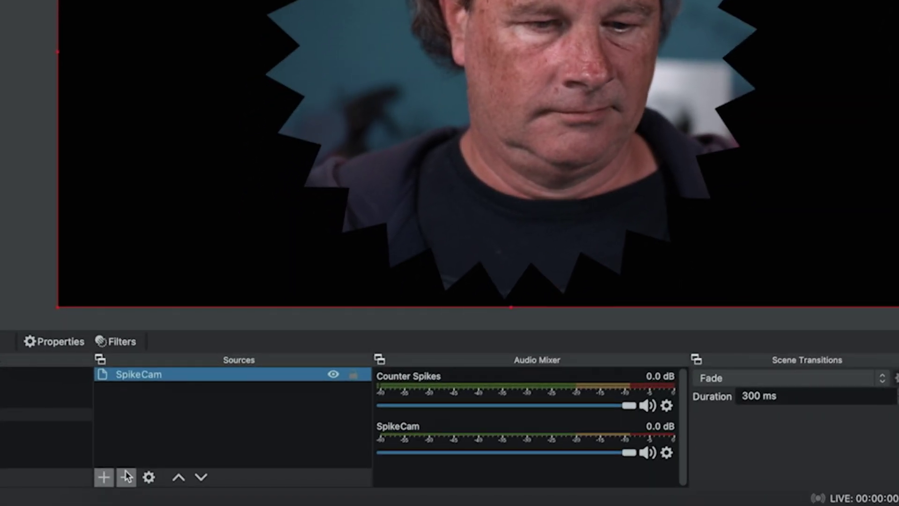
# - Add a media source named Accent playing Octagon - 5192_VP9.webm
pyautogui.click(104, 482)
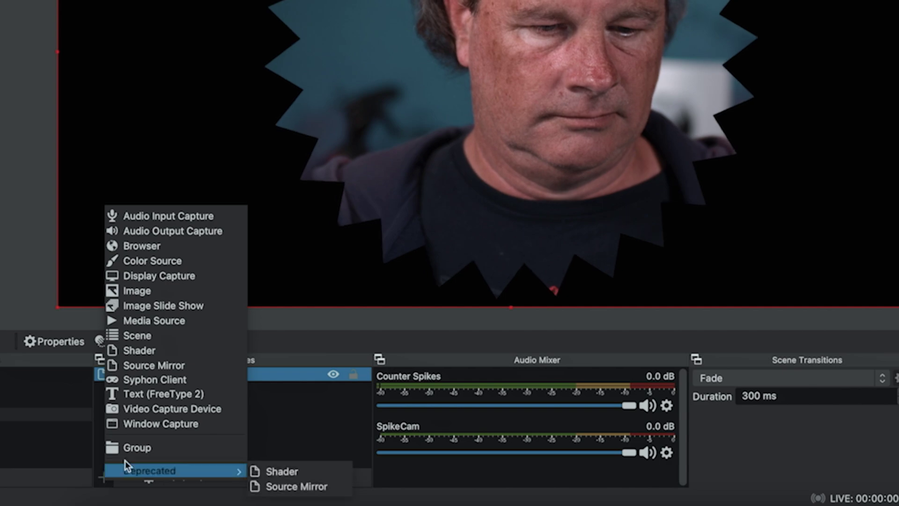
pyautogui.click(161, 321)
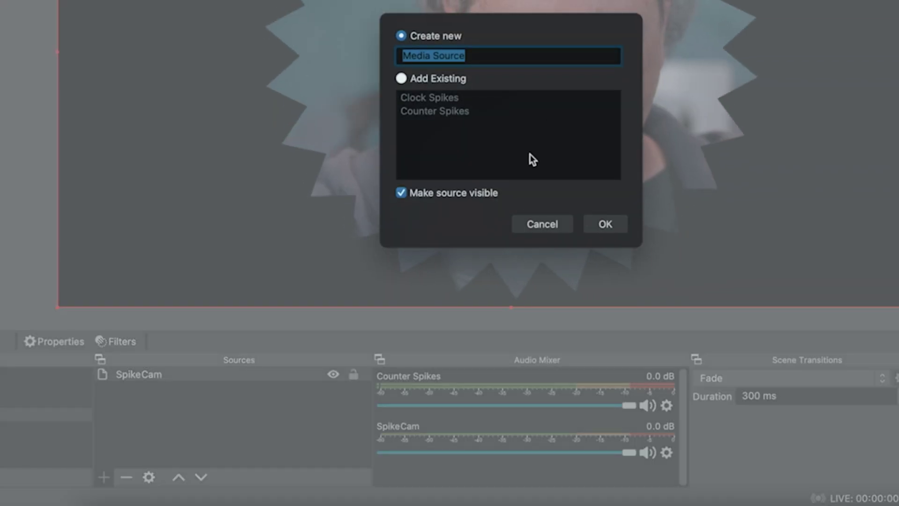
pyautogui.write('Accent')
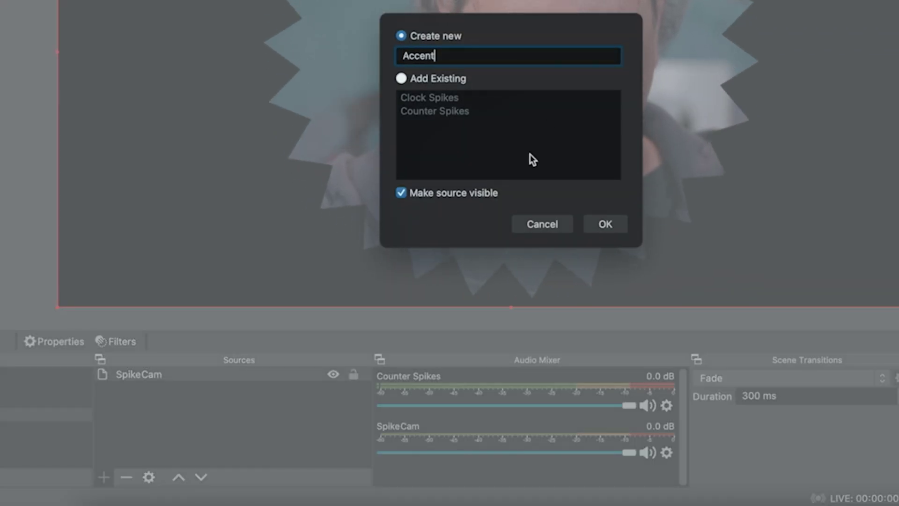
pyautogui.click(591, 223)
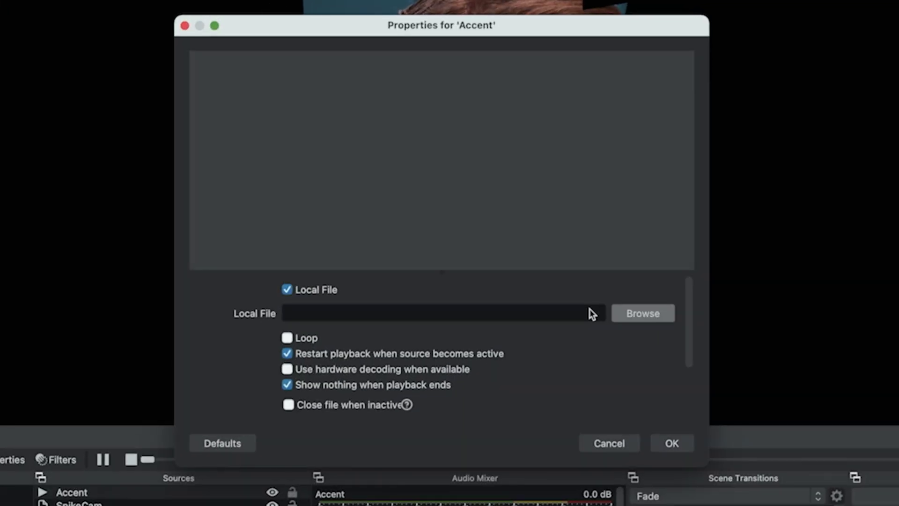
pyautogui.click(642, 313)
pyautogui.click(350, 118)
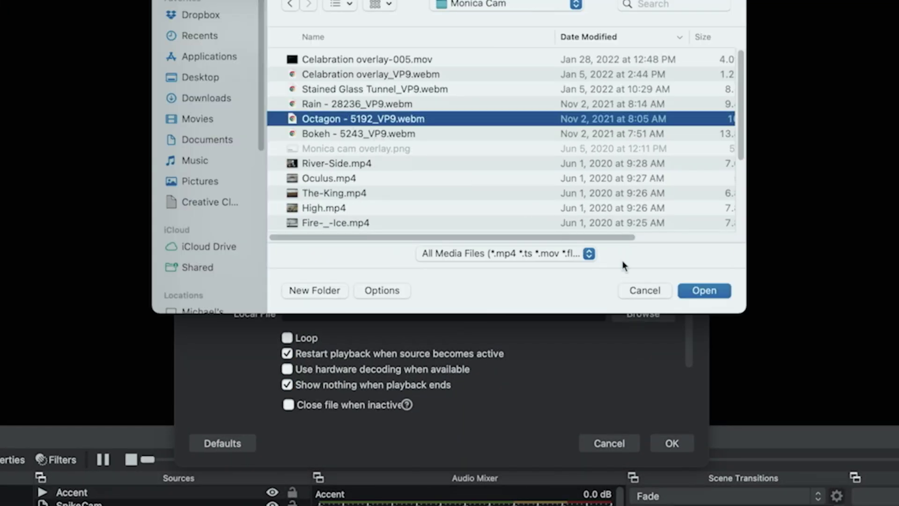
pyautogui.click(701, 291)
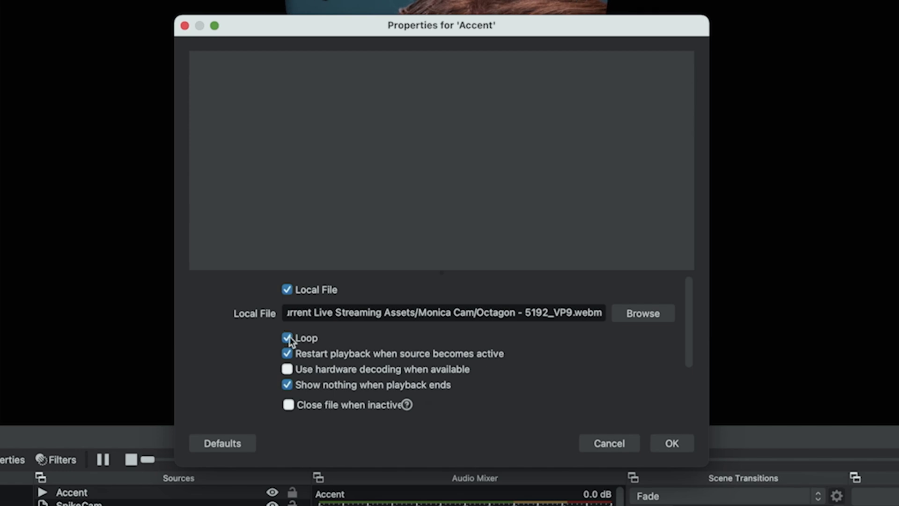
pyautogui.click(669, 443)
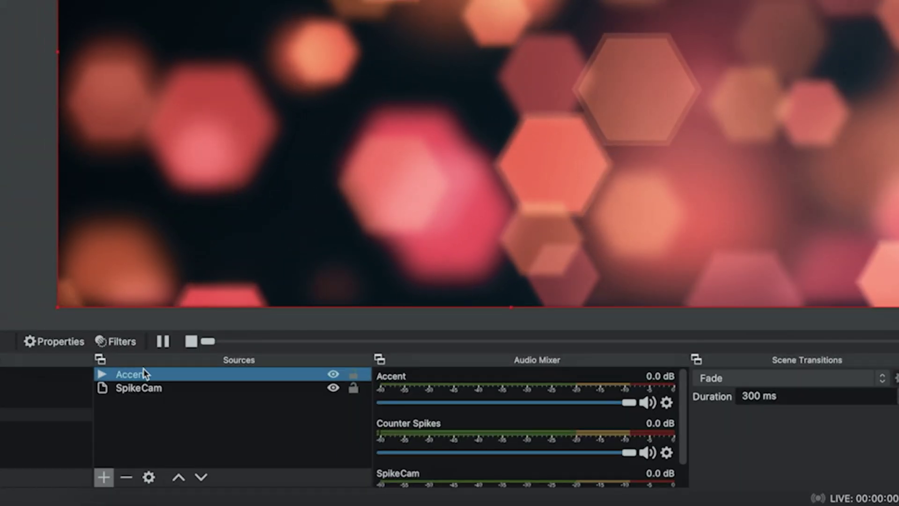
# - Move Accent below SpikeCam and add a Dynamic Mask filter to it
pyautogui.moveTo(188, 380); pyautogui.dragTo(184, 412)
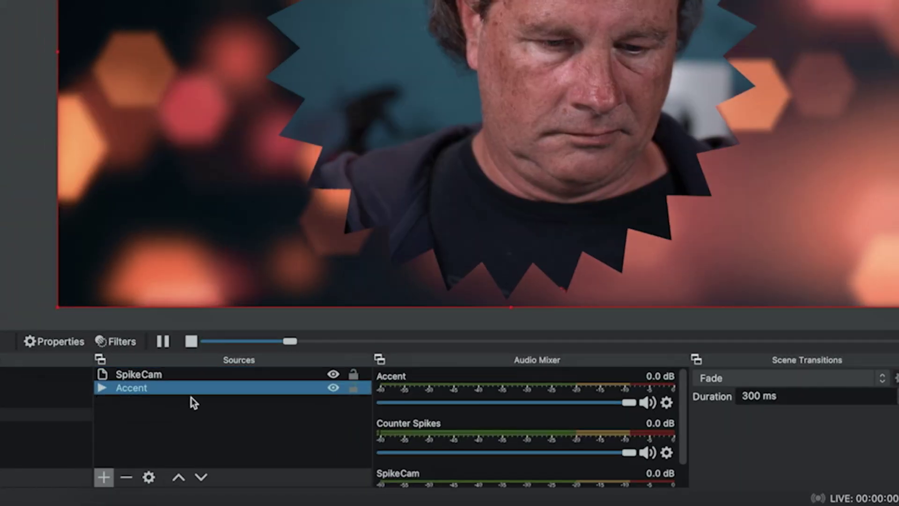
pyautogui.rightClick(192, 389)
pyautogui.click(215, 362)
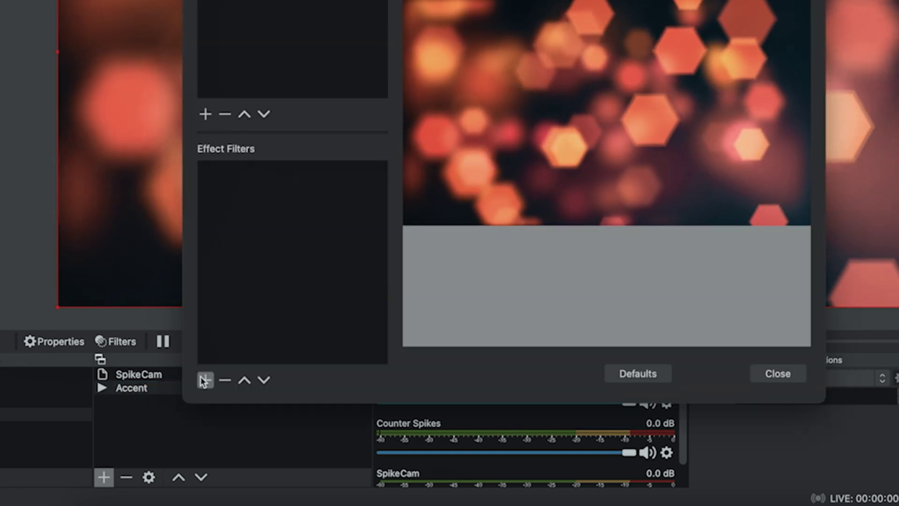
pyautogui.click(205, 379)
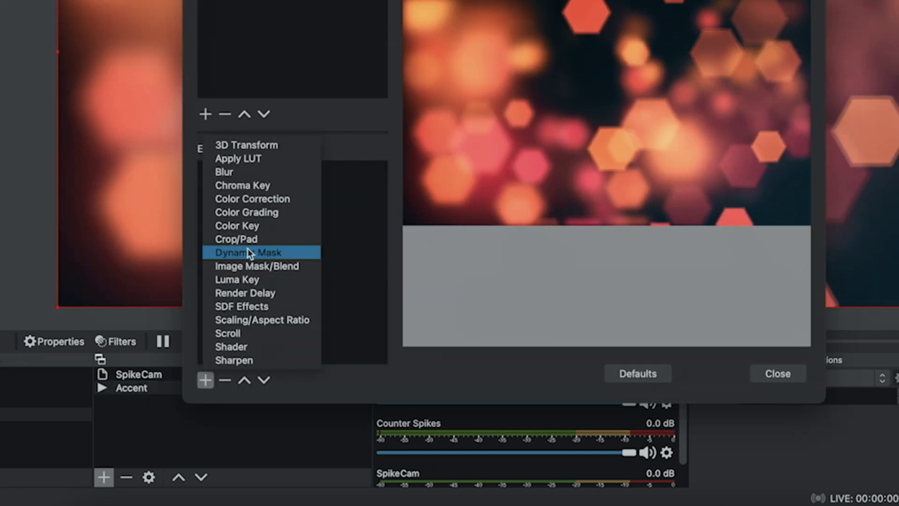
pyautogui.click(248, 252)
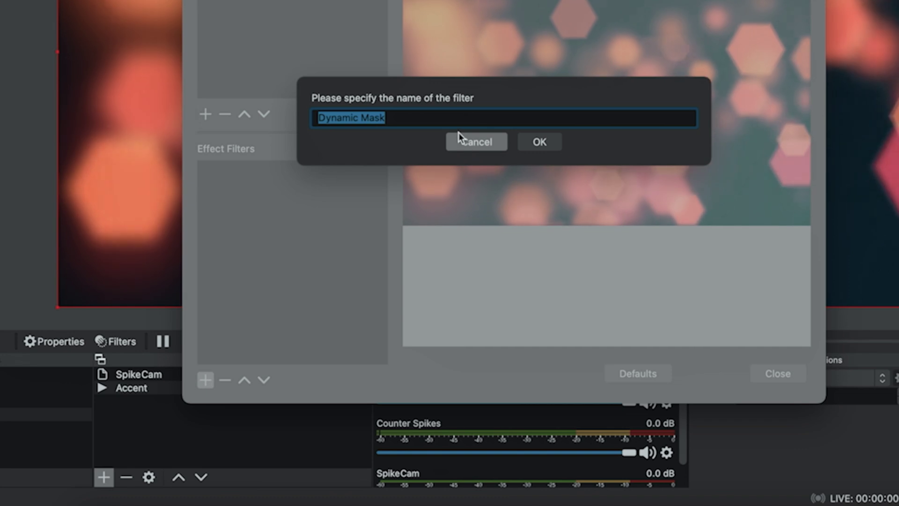
pyautogui.click(538, 142)
# - Drive Accent's mask from Clock Spikes with Alpha Input Value -1
pyautogui.click(591, 202)
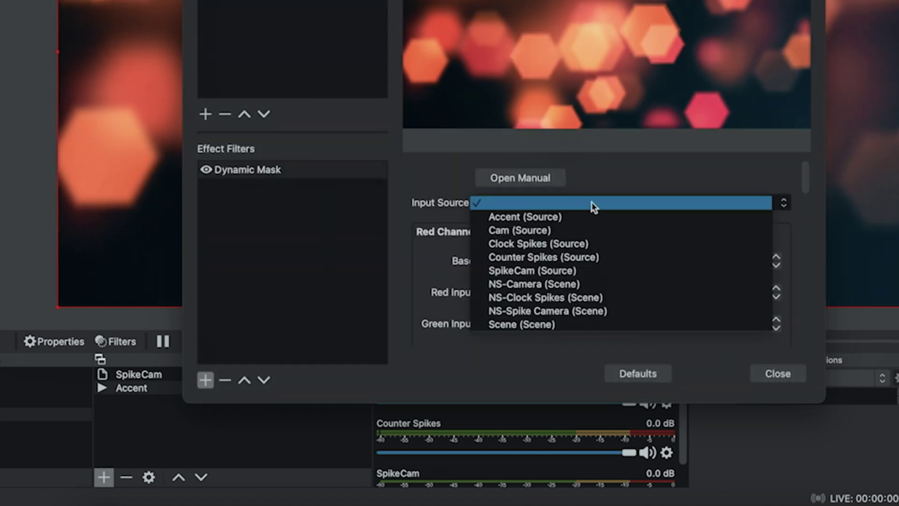
pyautogui.click(573, 245)
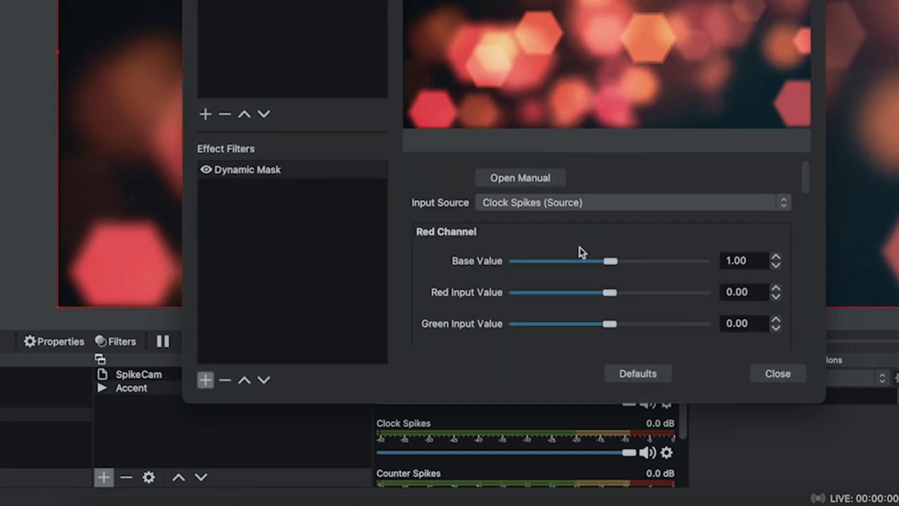
pyautogui.moveTo(806, 183); pyautogui.dragTo(818, 337)
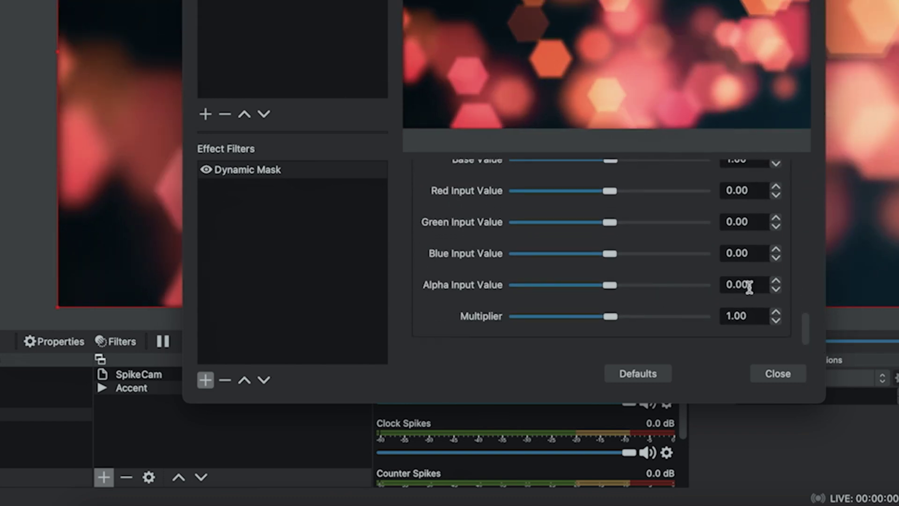
pyautogui.doubleClick(749, 287)
pyautogui.write('-1')
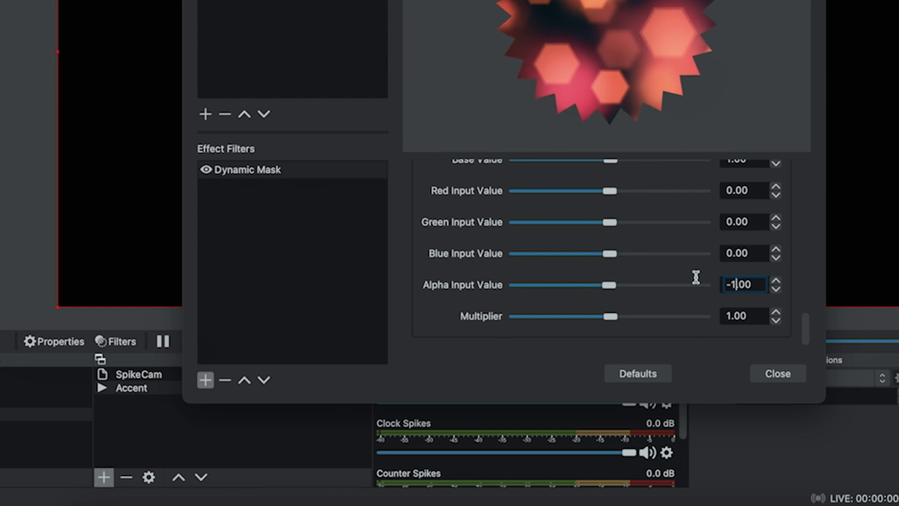
pyautogui.click(792, 379)
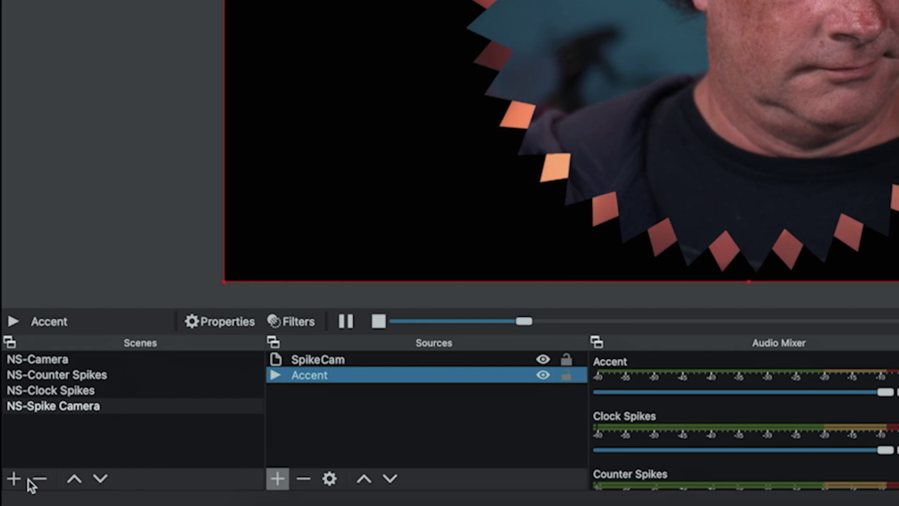
# - Create a scene named 'Main' and add the NS-Spike Camera scene to it as a source
pyautogui.click(14, 479)
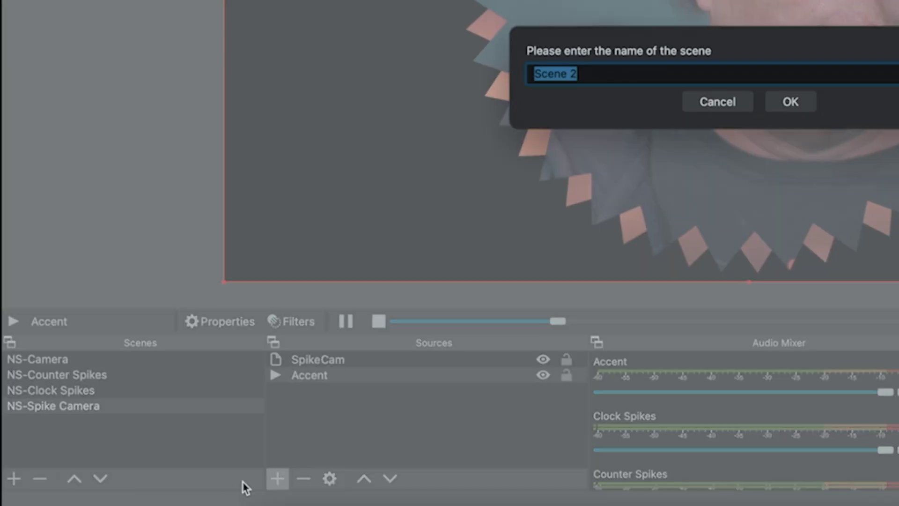
pyautogui.write('Main')
pyautogui.click(788, 104)
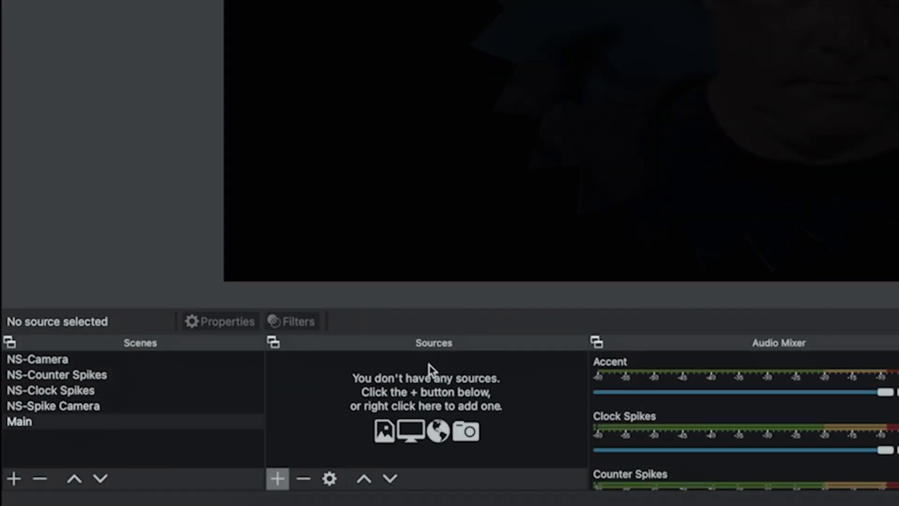
pyautogui.click(278, 479)
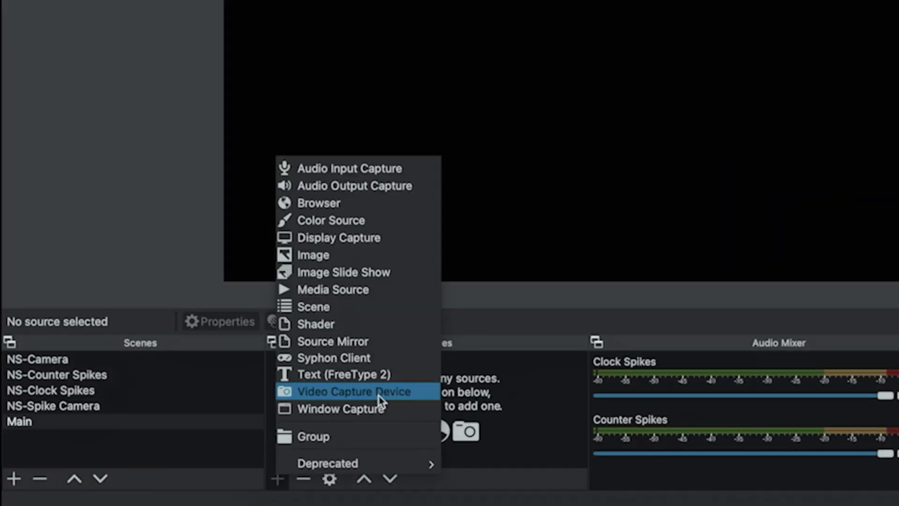
pyautogui.click(372, 310)
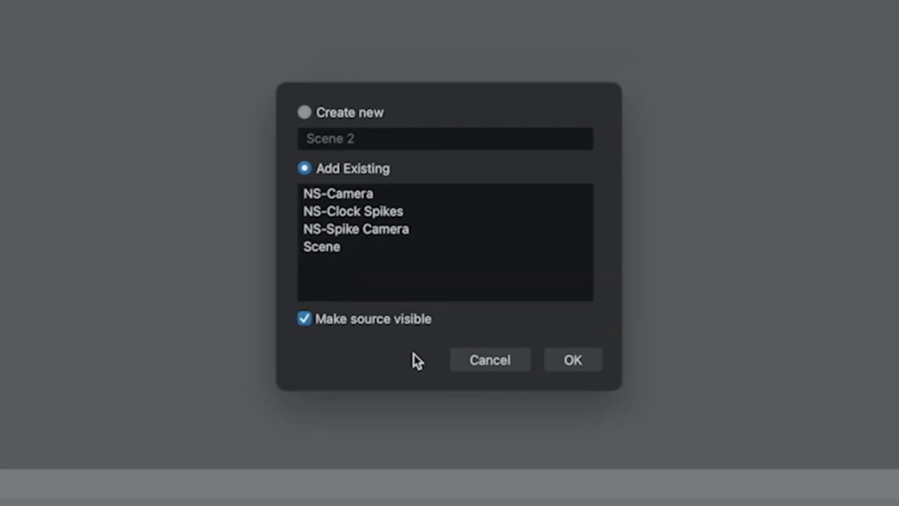
pyautogui.click(347, 232)
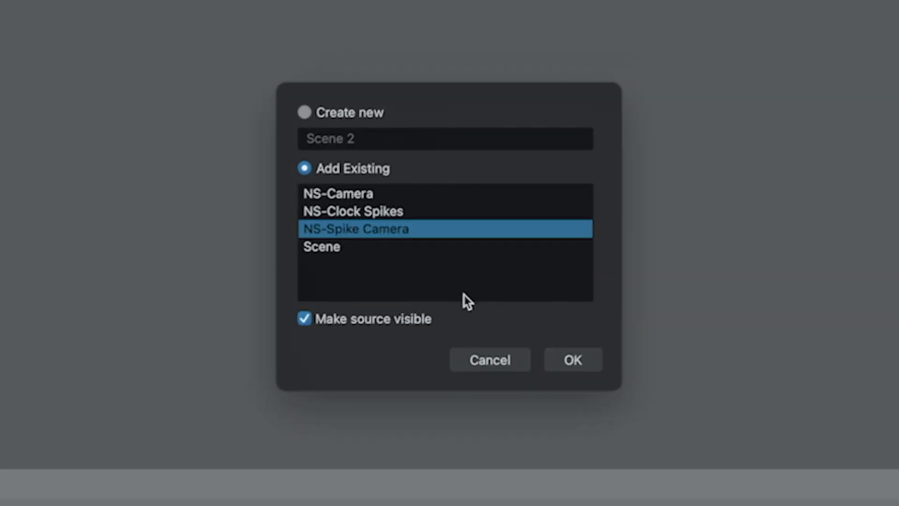
pyautogui.click(568, 365)
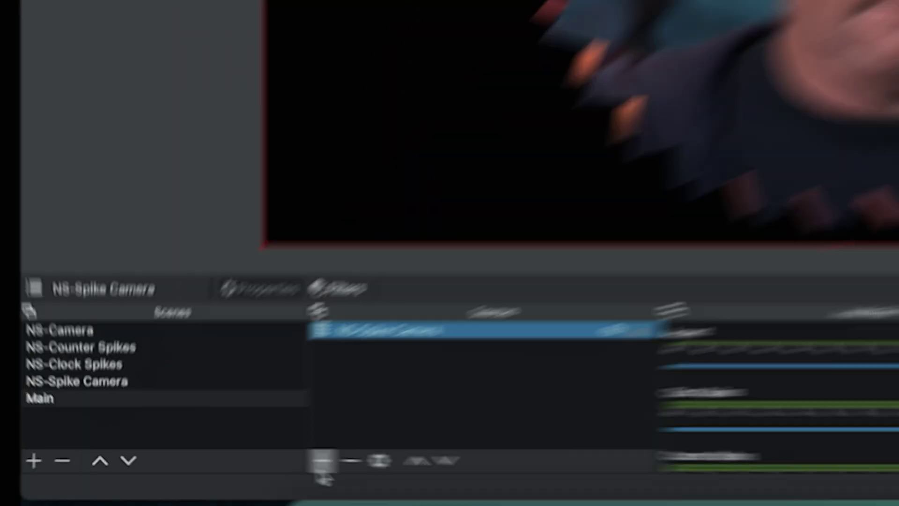
# - Add the existing Cam video capture device to Main, ordered beneath NS-Spike Camera
pyautogui.click(322, 461)
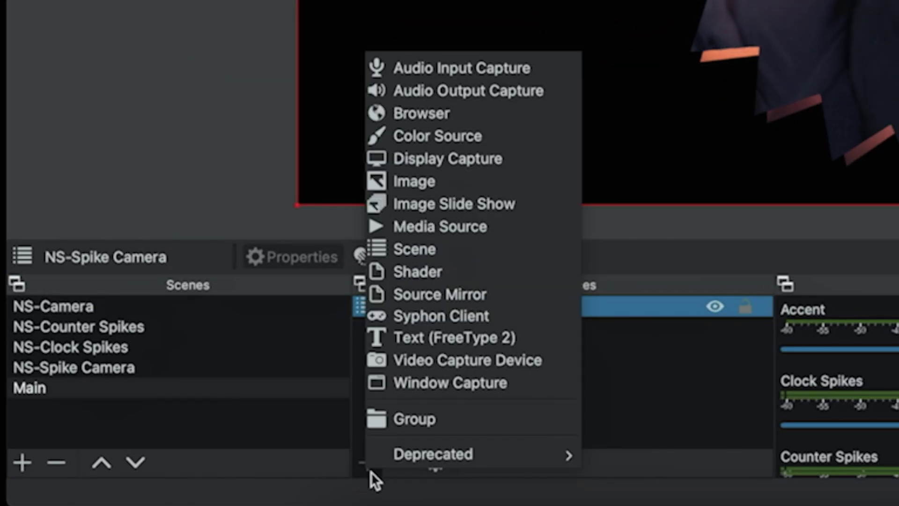
pyautogui.click(466, 366)
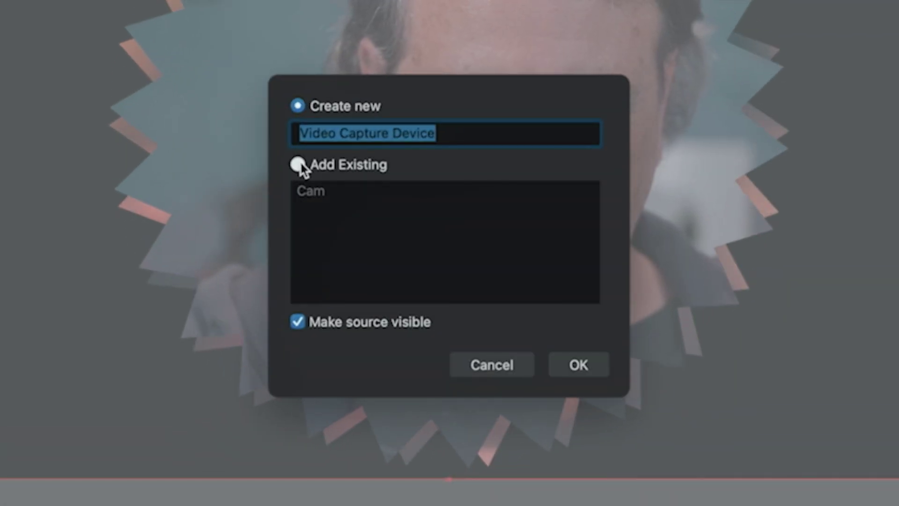
pyautogui.click(298, 164)
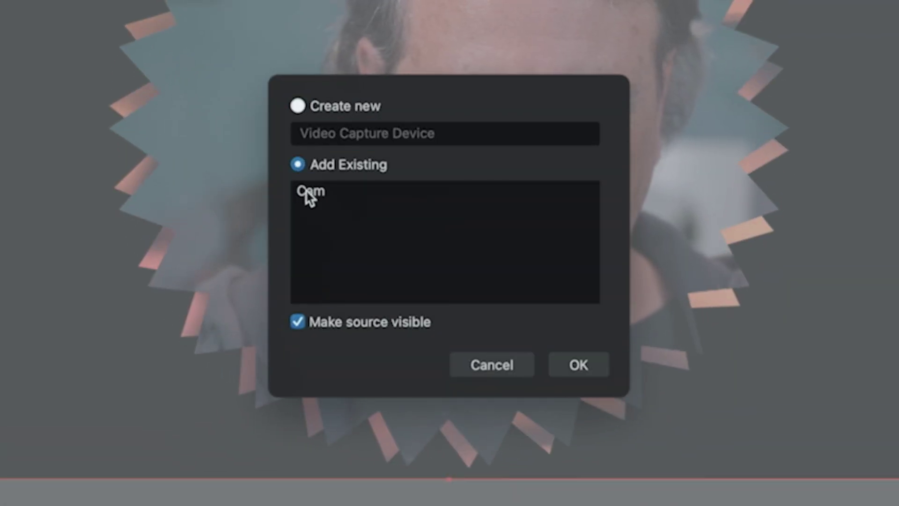
pyautogui.click(307, 191)
pyautogui.click(568, 363)
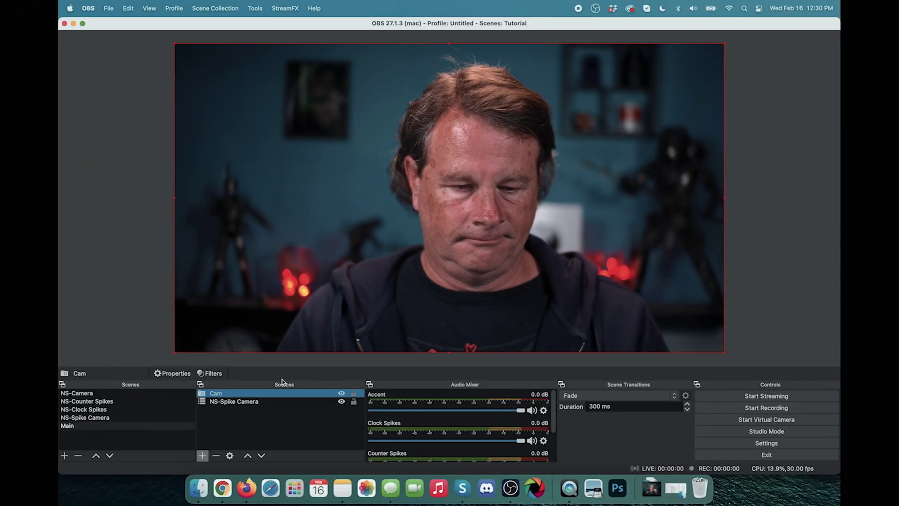
pyautogui.moveTo(271, 423); pyautogui.dragTo(281, 404)
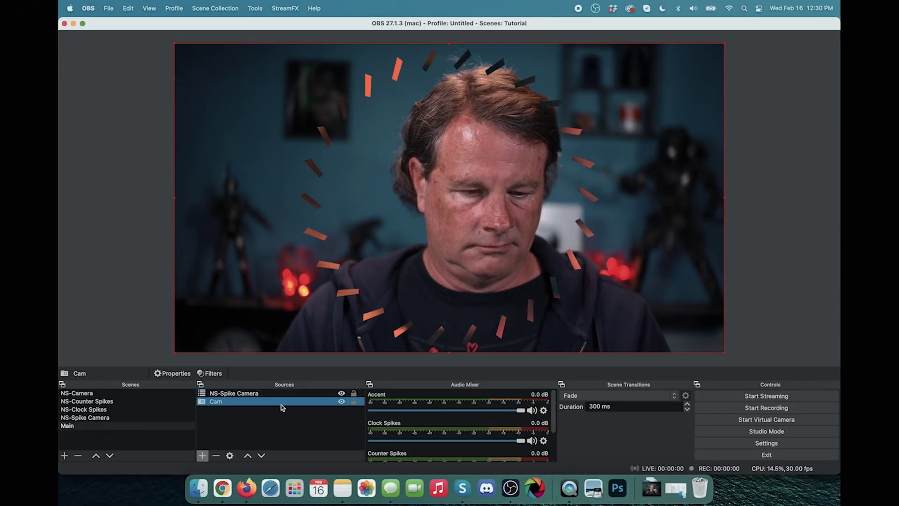
# - Shrink the NS-Spike Camera overlay to a small box in the top-left corner
pyautogui.click(462, 223)
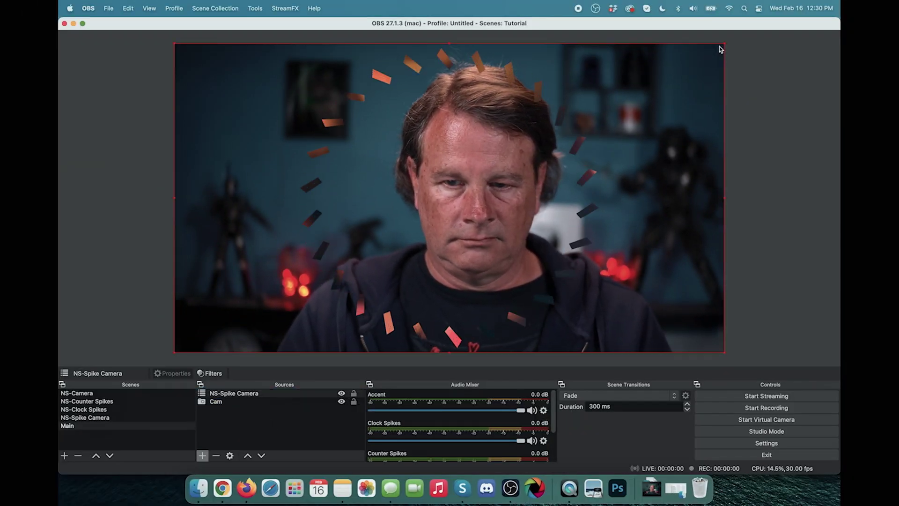
pyautogui.moveTo(723, 44); pyautogui.dragTo(402, 225)
pyautogui.moveTo(317, 288); pyautogui.dragTo(284, 120)
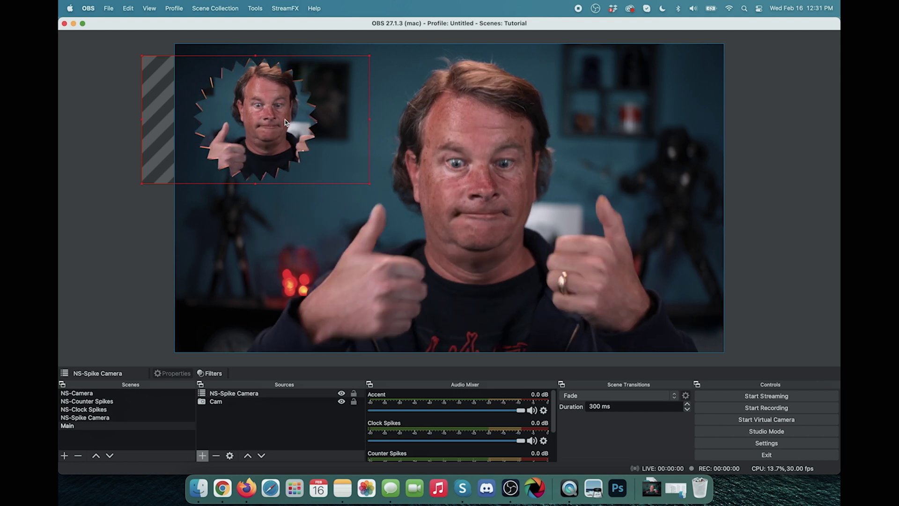